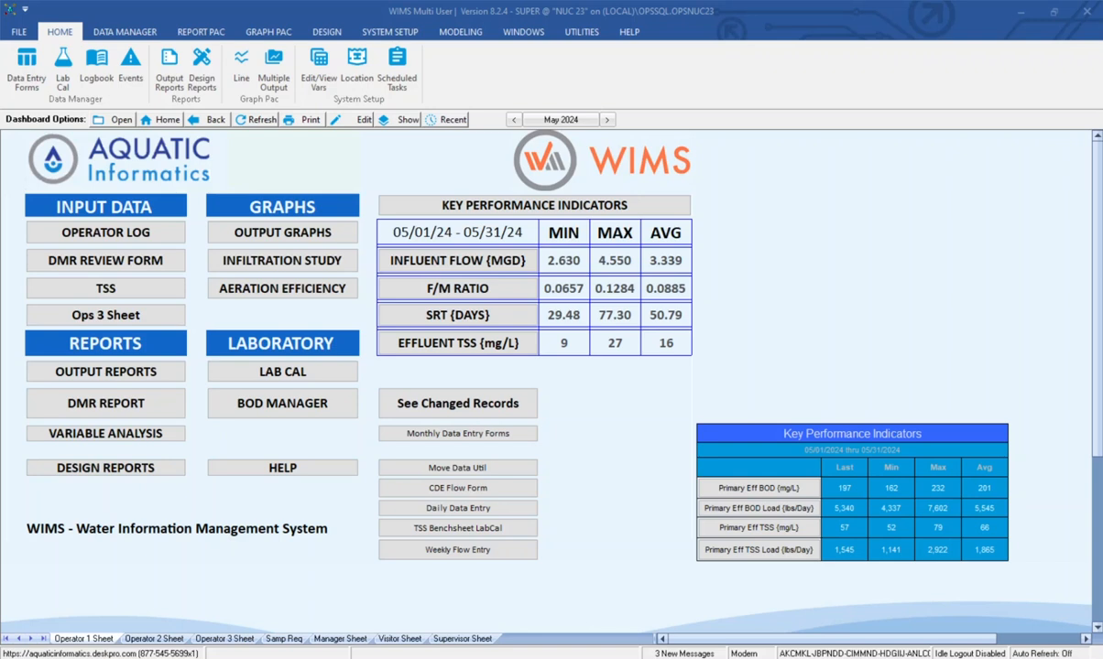
# - Open a blank spread report design and start locating a group summary for multiple variables at cell B4
pyautogui.click(332, 33)
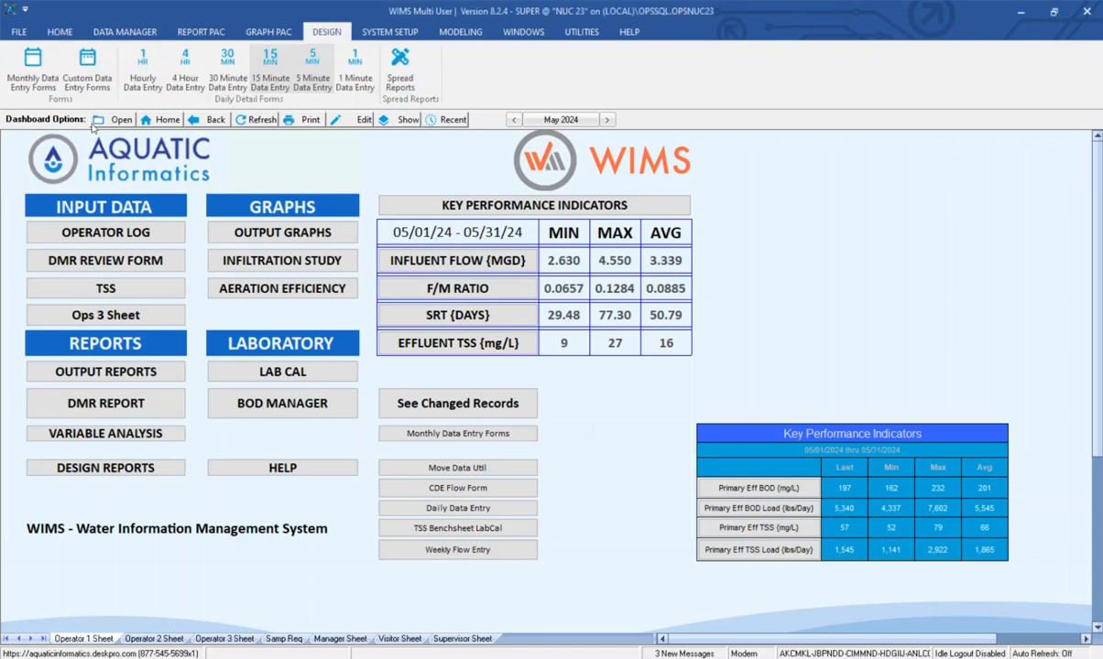
pyautogui.click(392, 83)
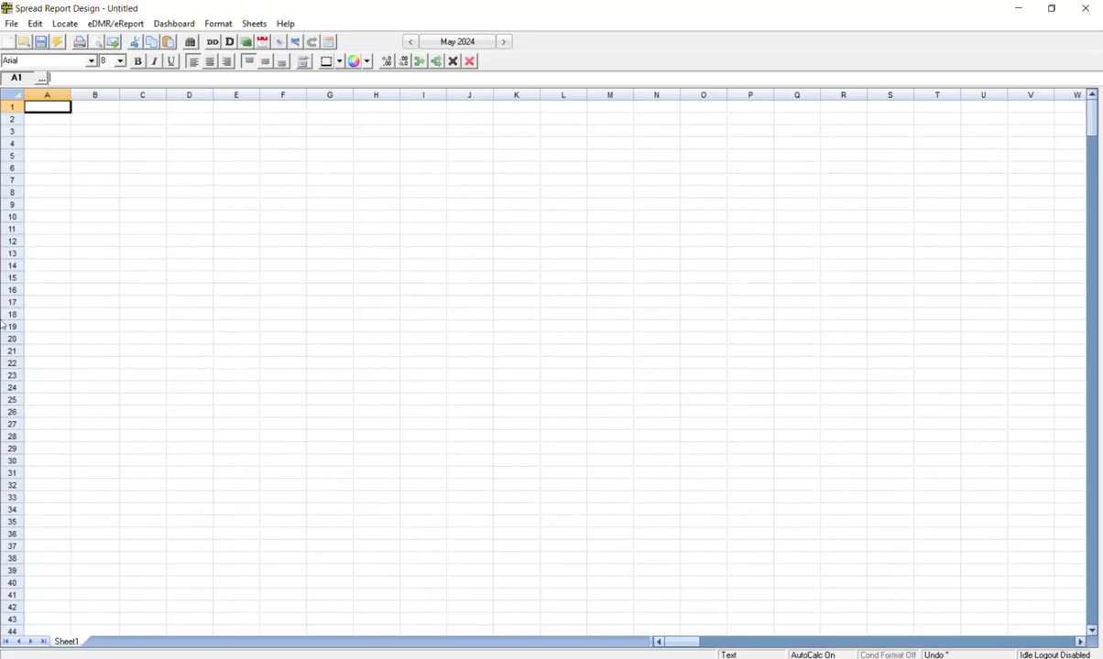
pyautogui.click(81, 130)
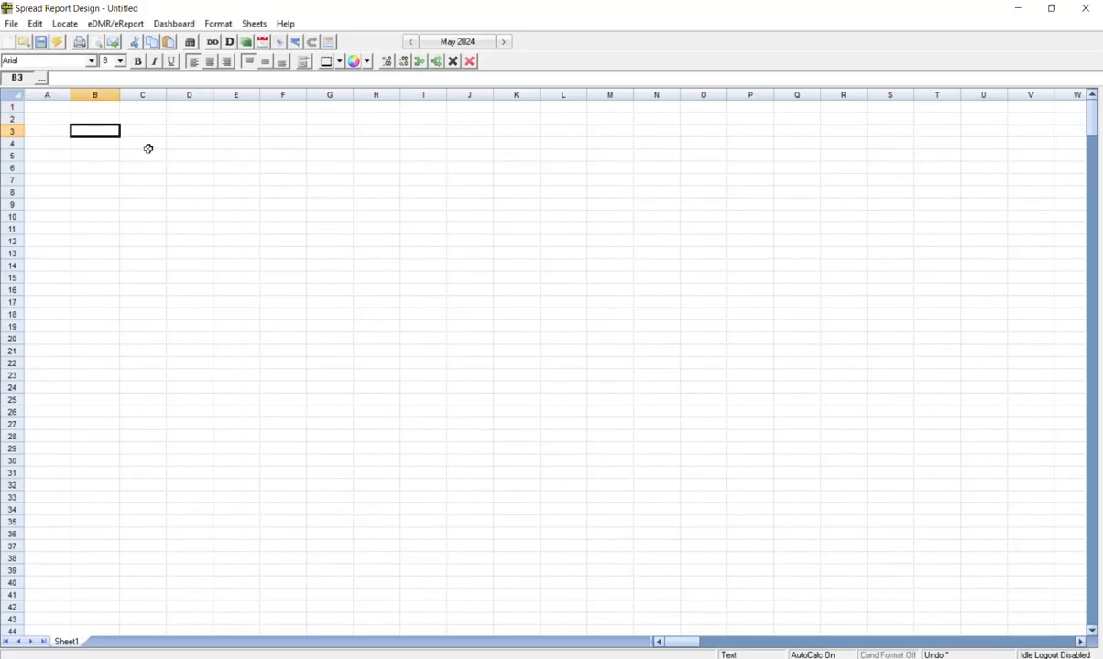
pyautogui.click(106, 142)
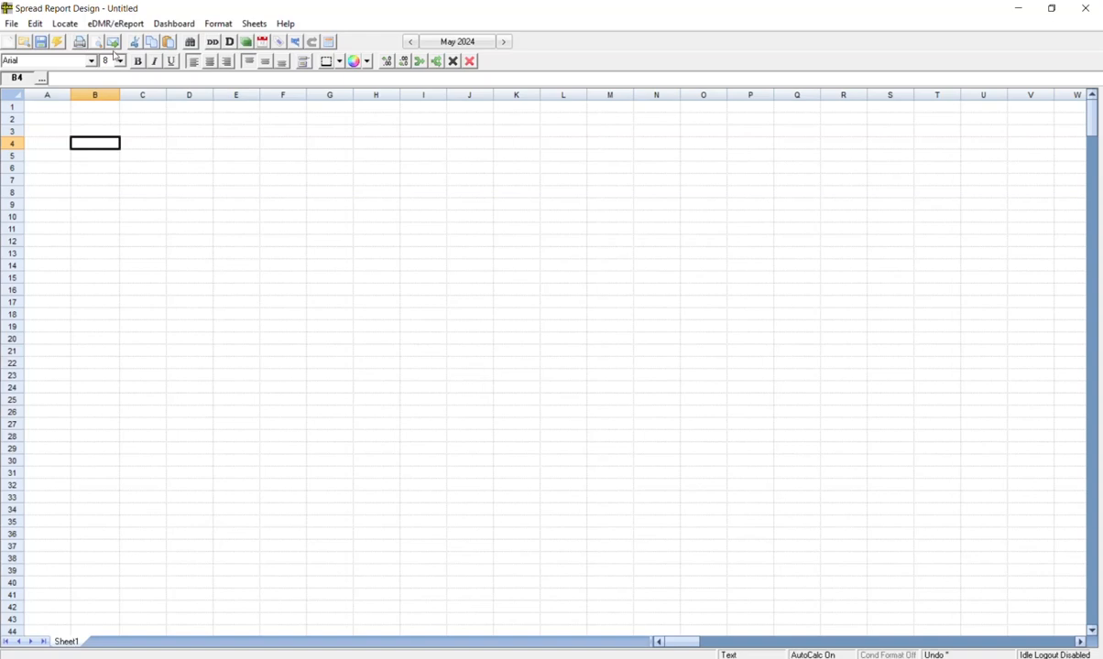
pyautogui.click(66, 23)
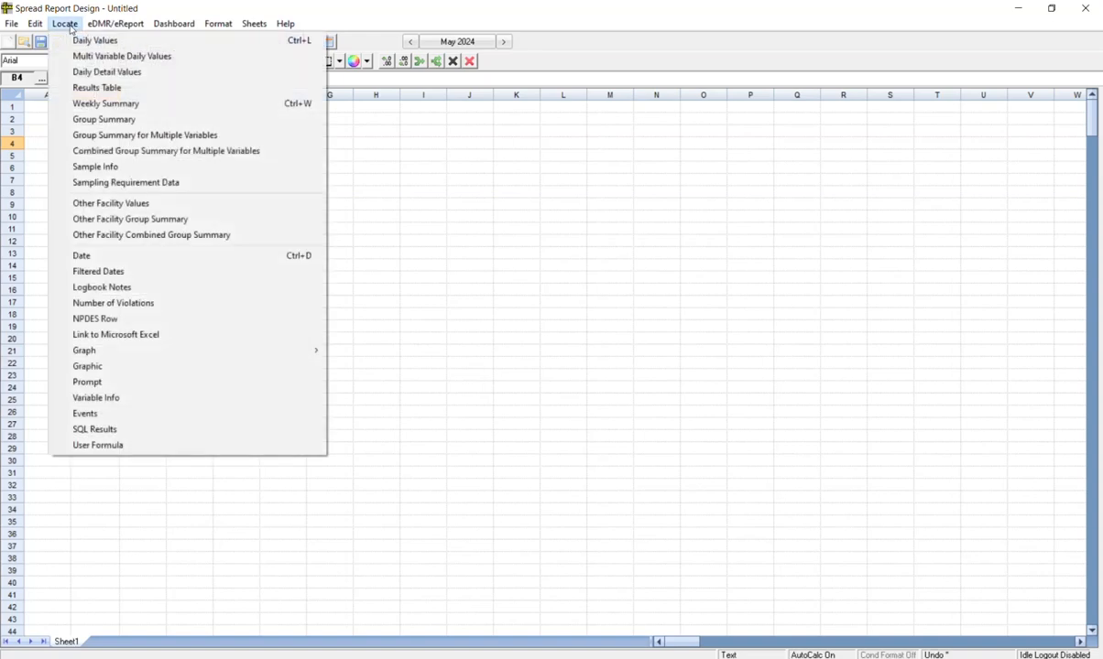
pyautogui.click(144, 137)
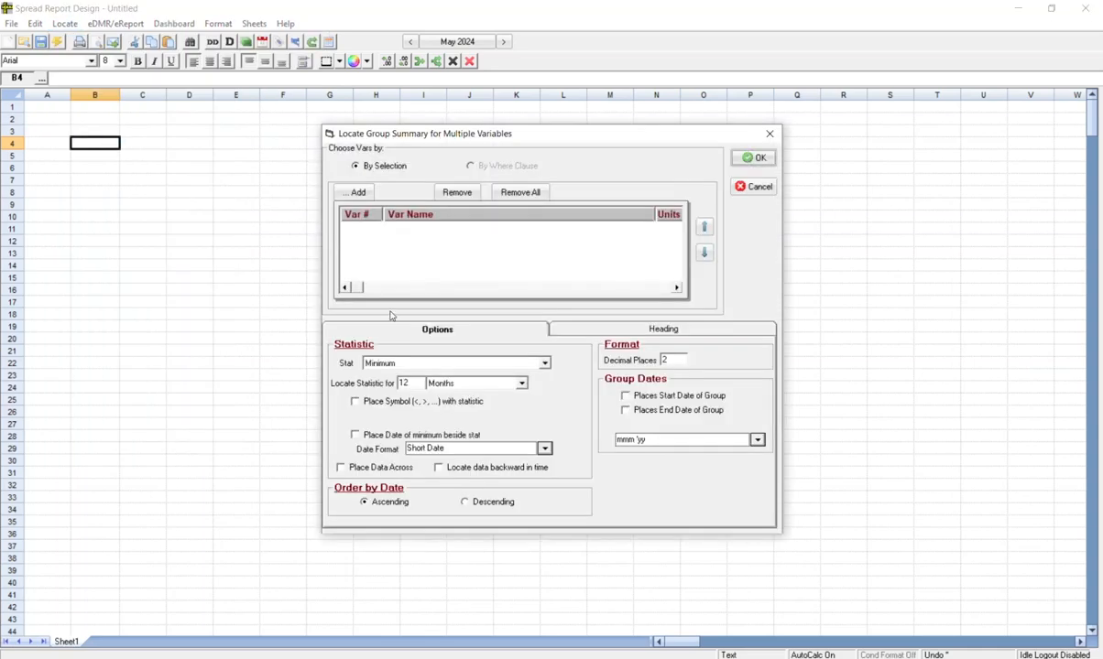
# - Add the Influent BOD and Influent TSS variables to the group summary
pyautogui.click(354, 193)
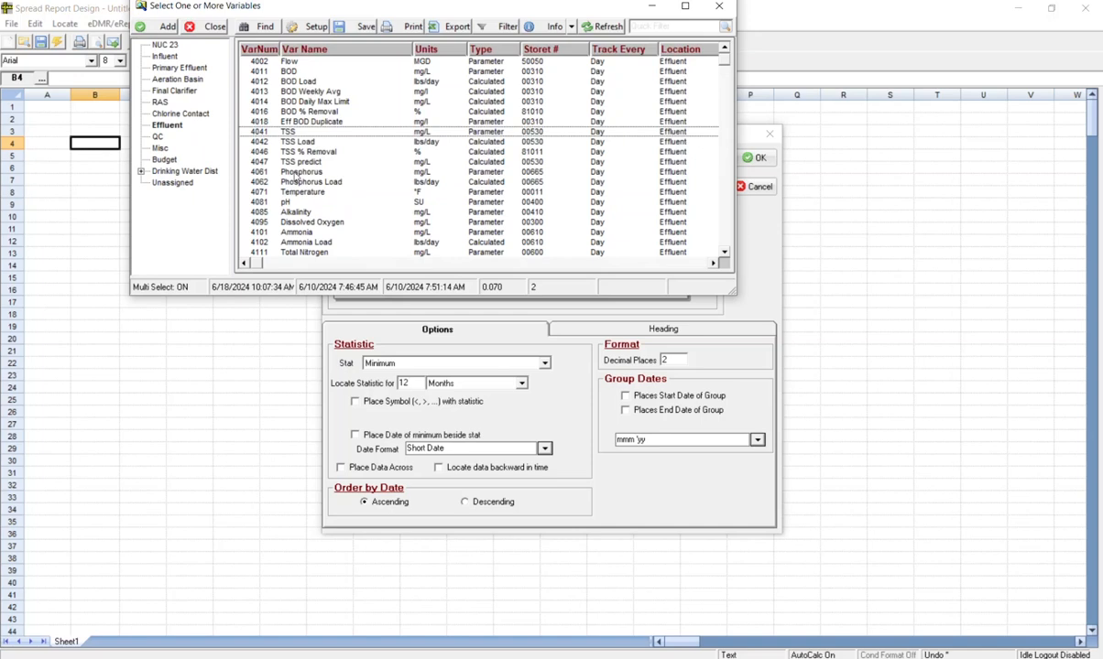
pyautogui.click(166, 56)
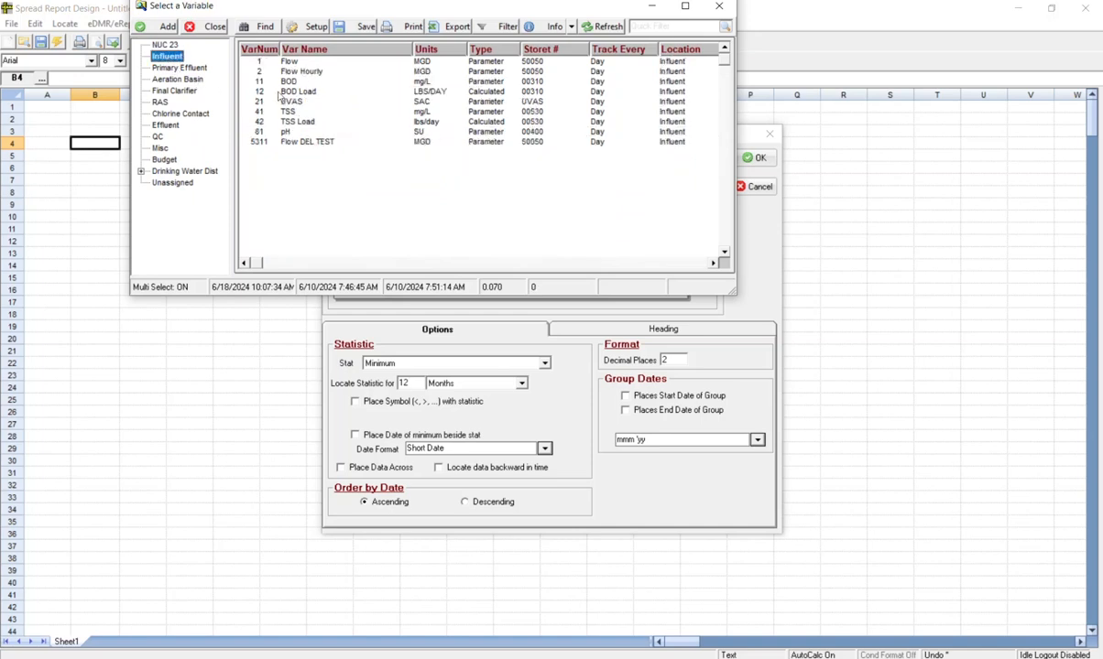
pyautogui.click(287, 82)
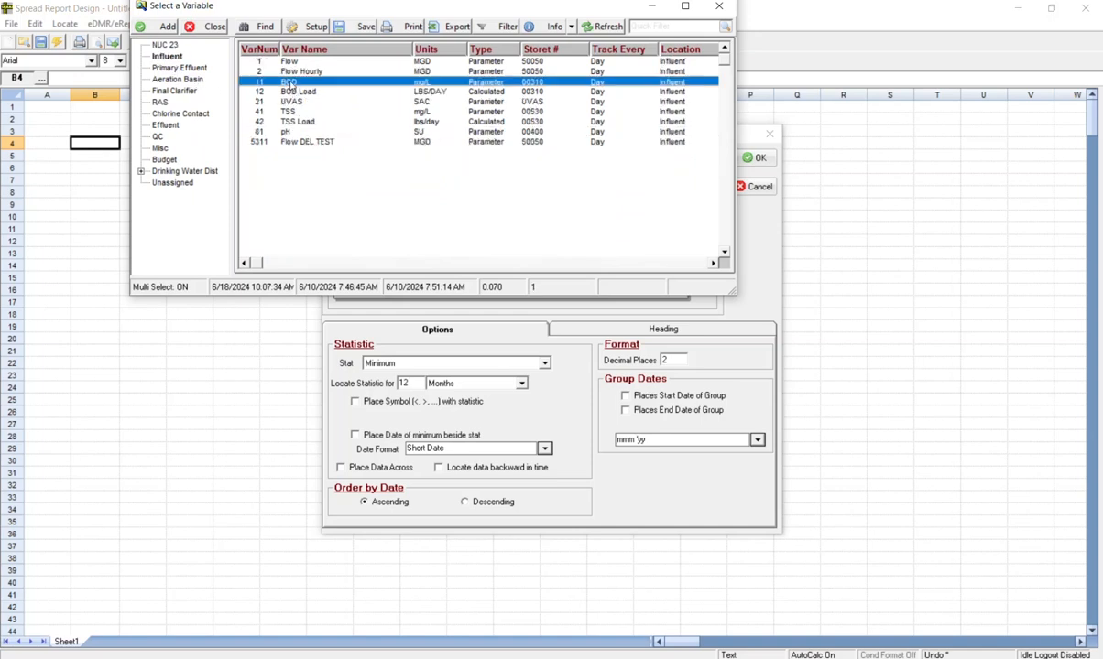
pyautogui.click(303, 112)
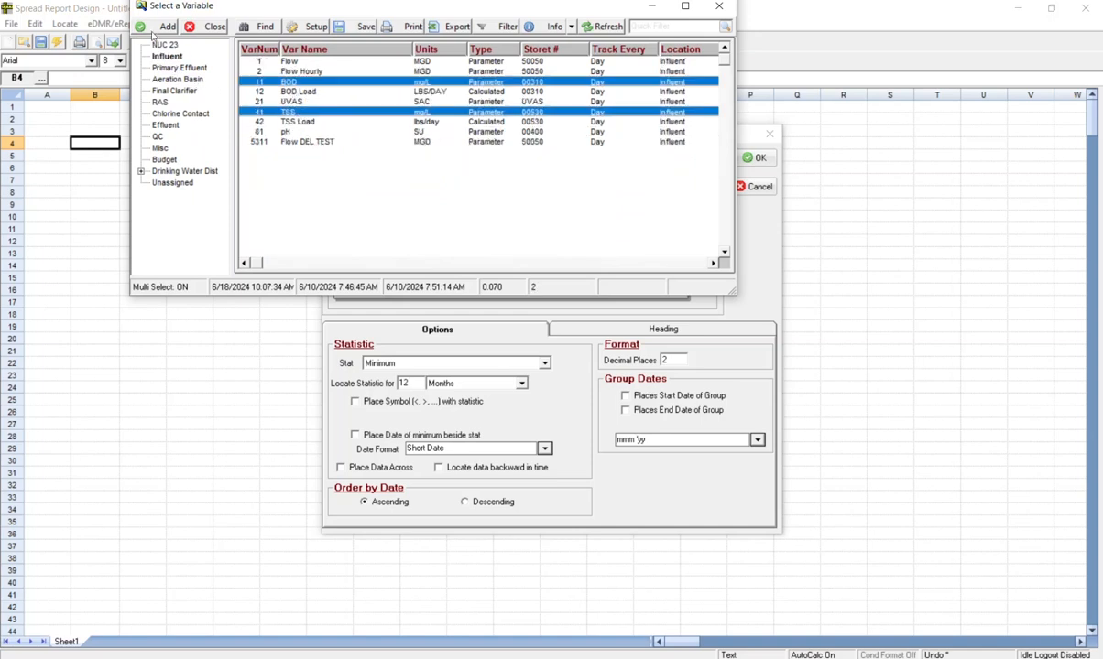
pyautogui.click(146, 28)
# - Add the Effluent BOD and Effluent TSS variables to the group summary
pyautogui.click(354, 192)
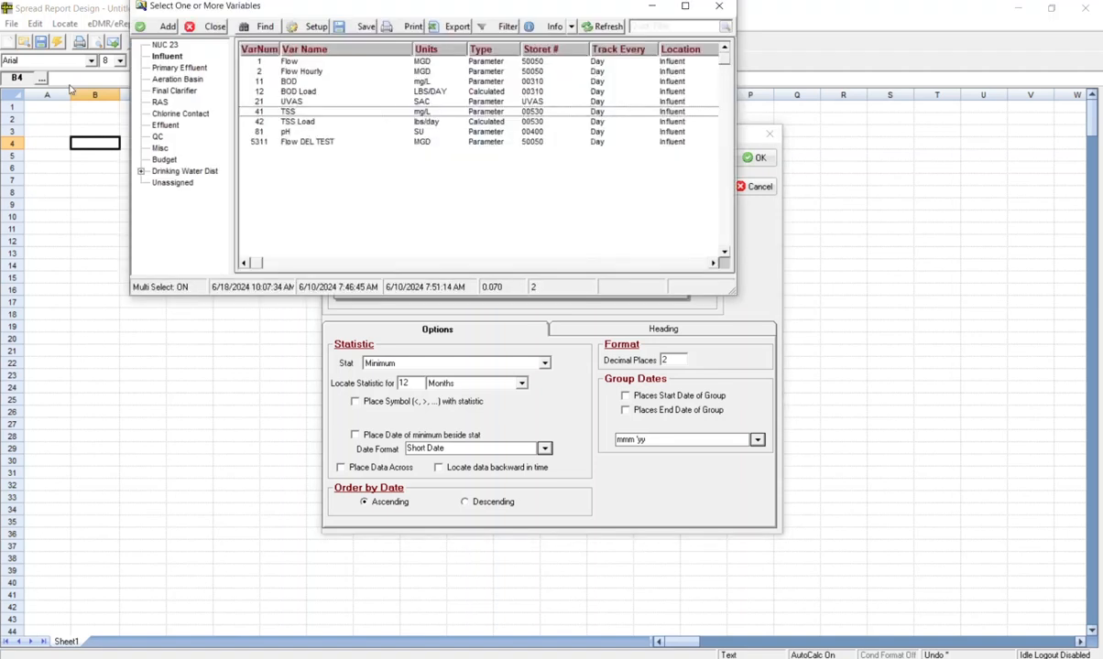
pyautogui.click(166, 125)
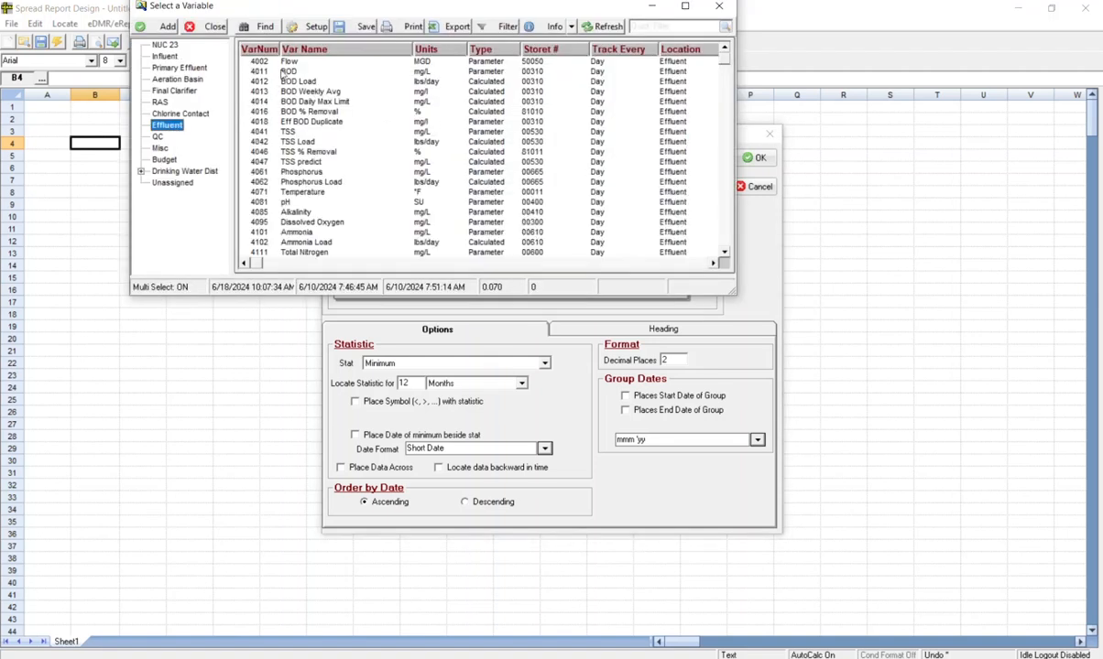
pyautogui.click(278, 72)
pyautogui.click(280, 132)
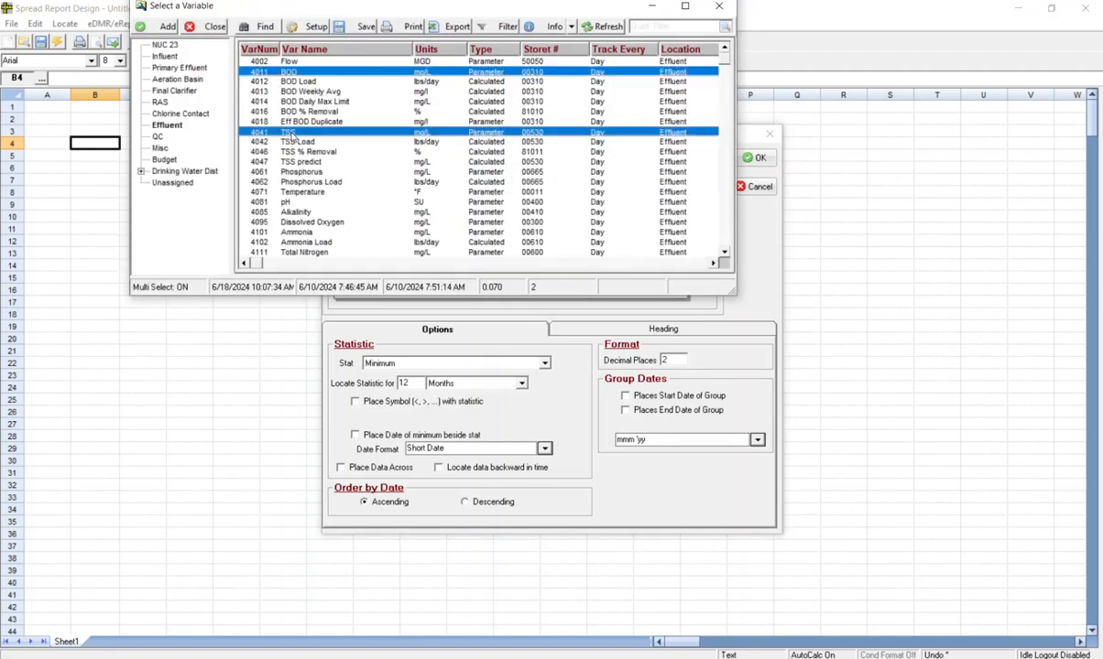
pyautogui.click(162, 27)
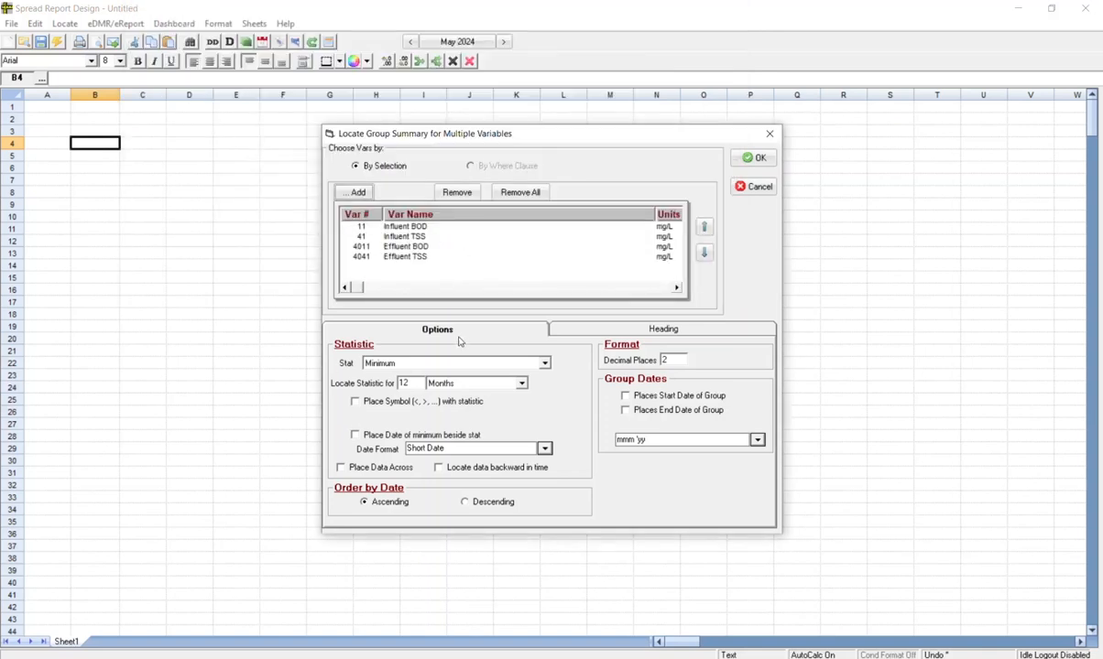
# - Place the summary with the Average statistic, symbols shown with the statistic, and the start date of each group
pyautogui.click(380, 363)
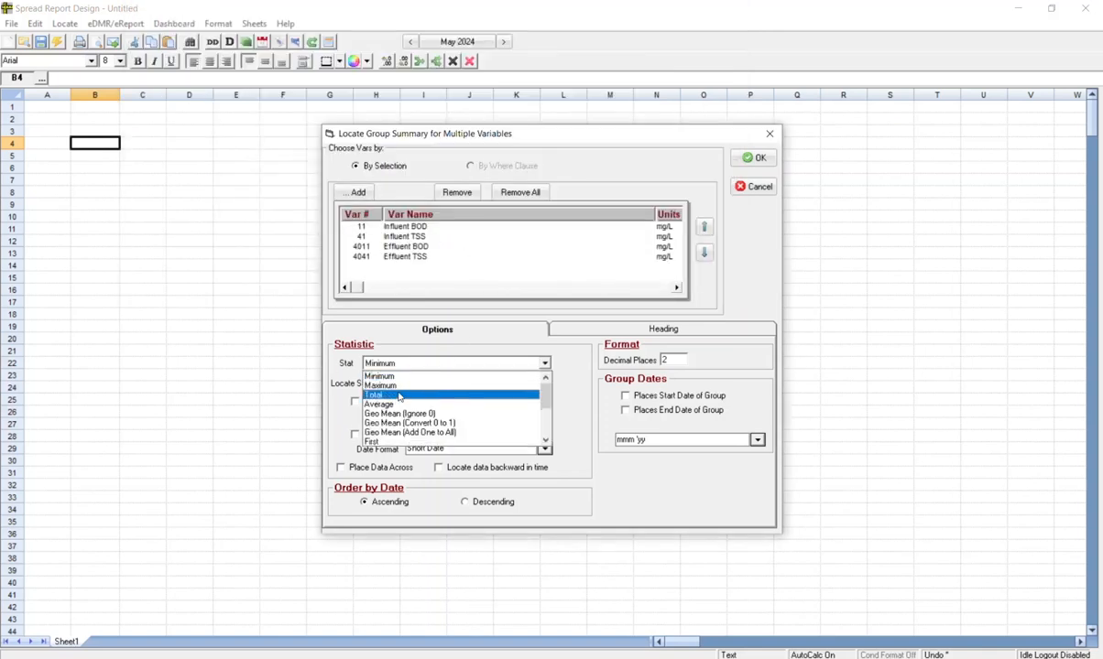
pyautogui.click(397, 405)
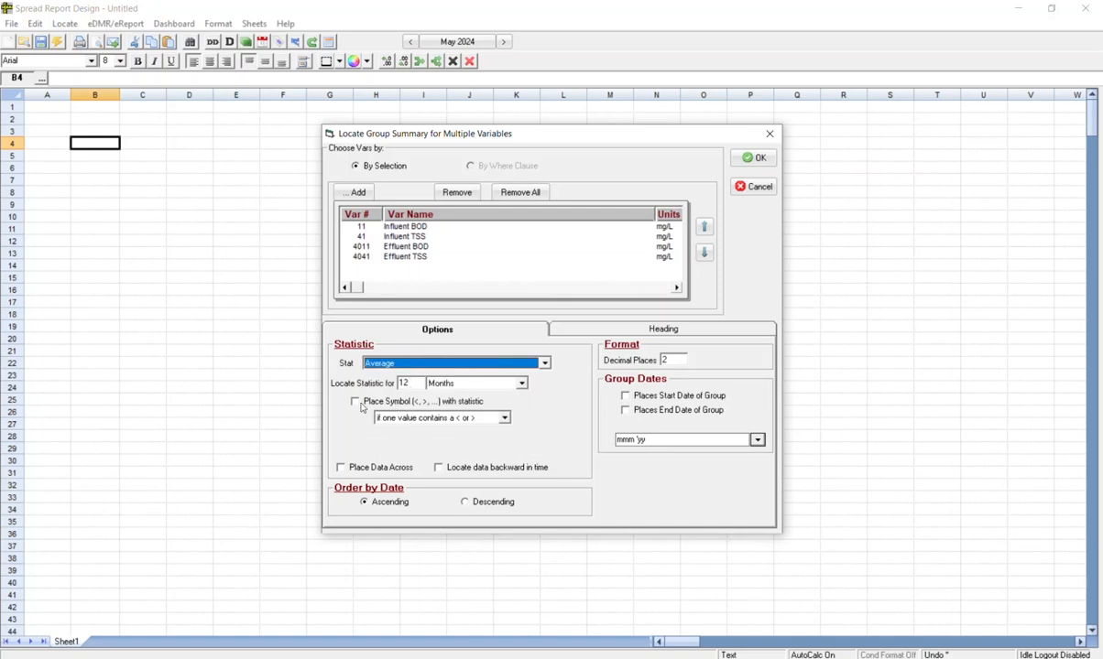
pyautogui.click(384, 403)
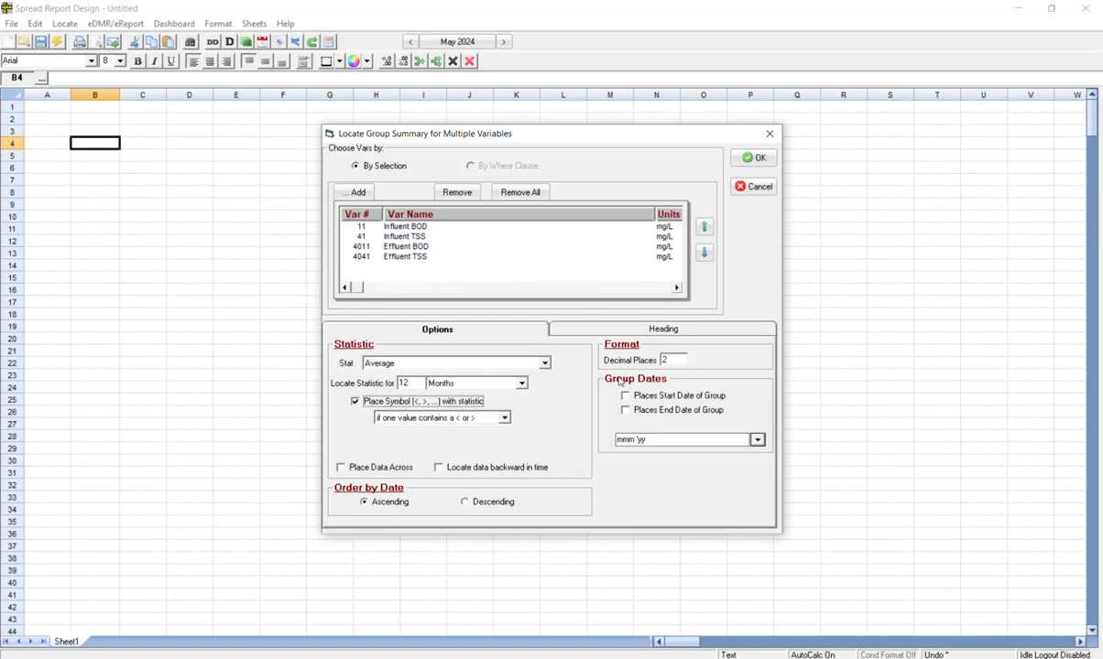
pyautogui.click(751, 167)
pyautogui.click(641, 395)
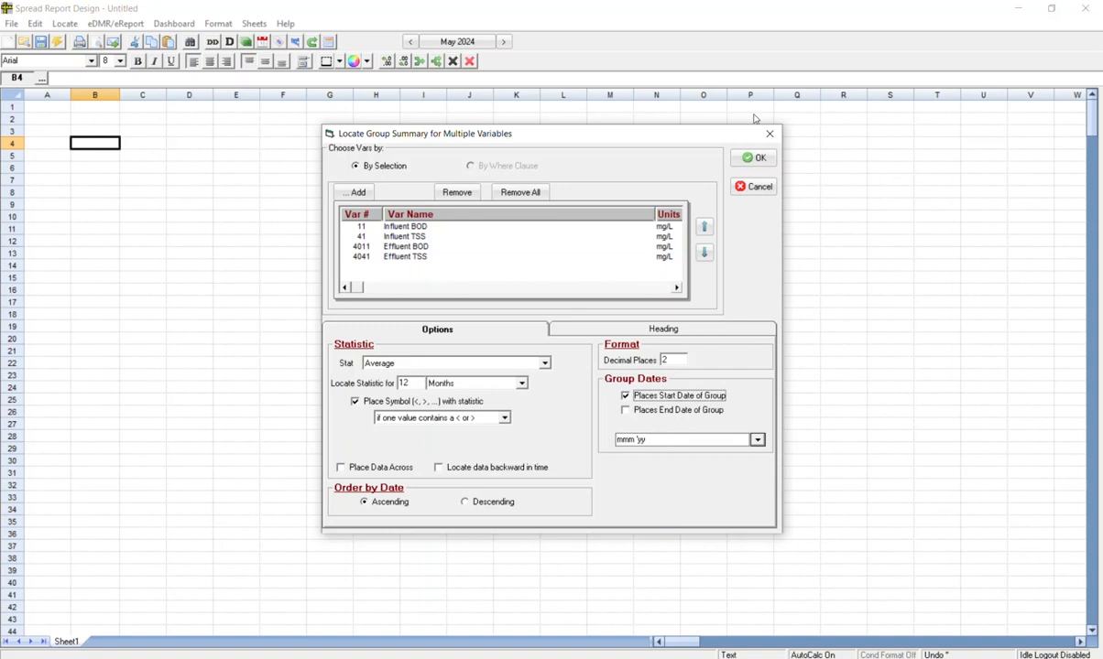
pyautogui.click(751, 159)
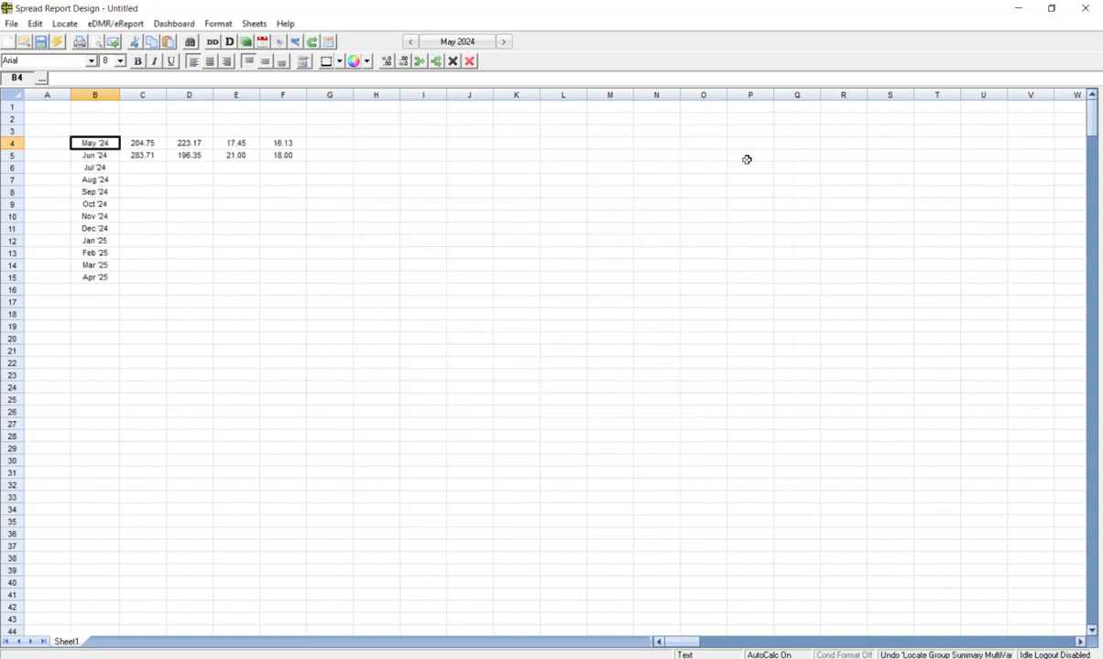
# - Set the report's date range to Year to Date
pyautogui.click(443, 43)
pyautogui.click(359, 96)
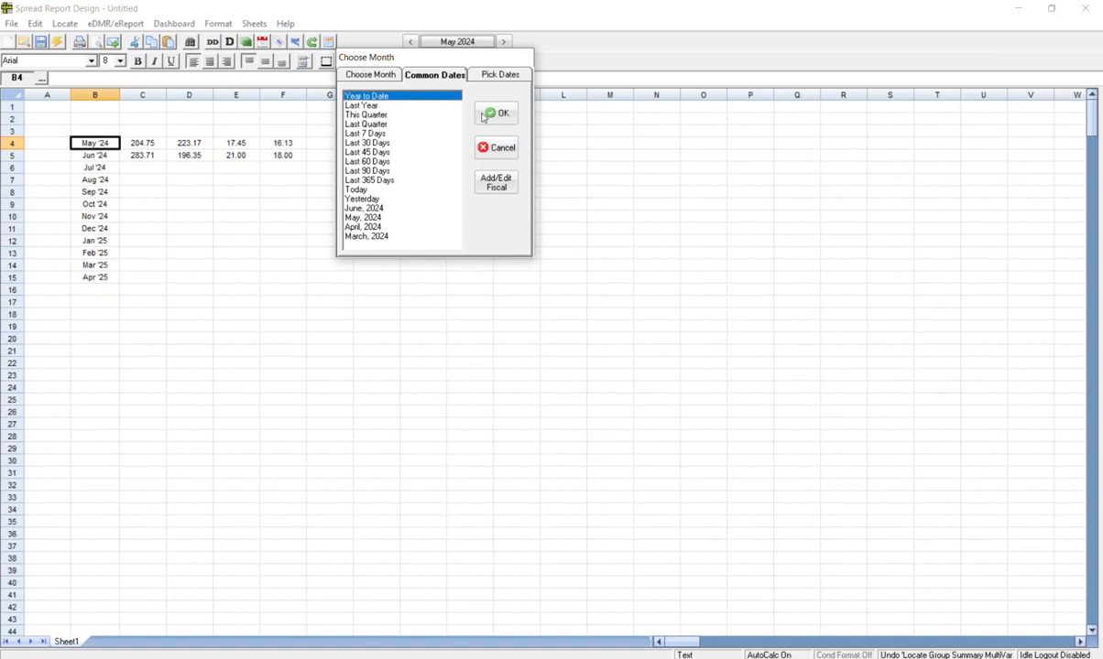
pyautogui.click(481, 116)
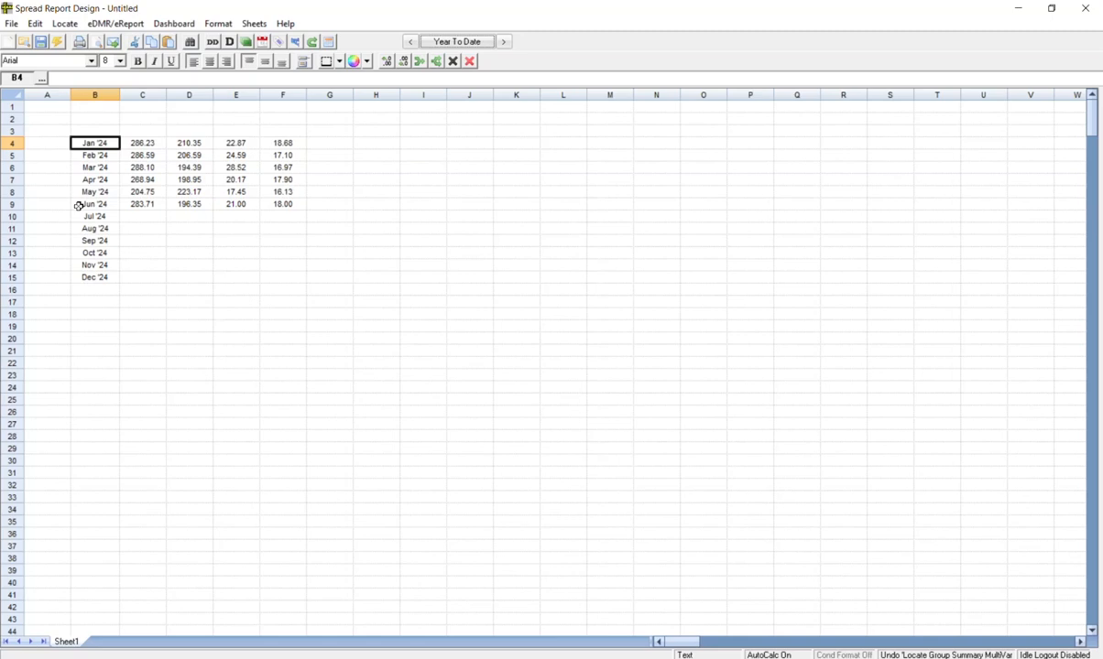
# - Enter the heading Influent in C2, with BOD in C3 and TSS in D3 above the first two data columns
pyautogui.click(133, 143)
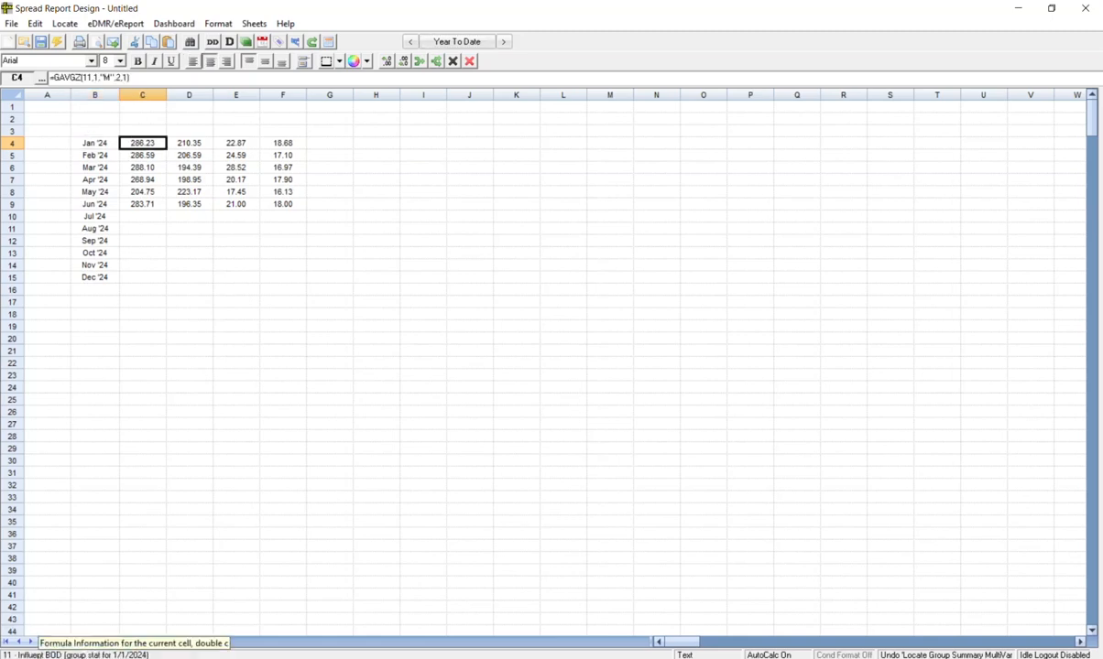
pyautogui.click(142, 120)
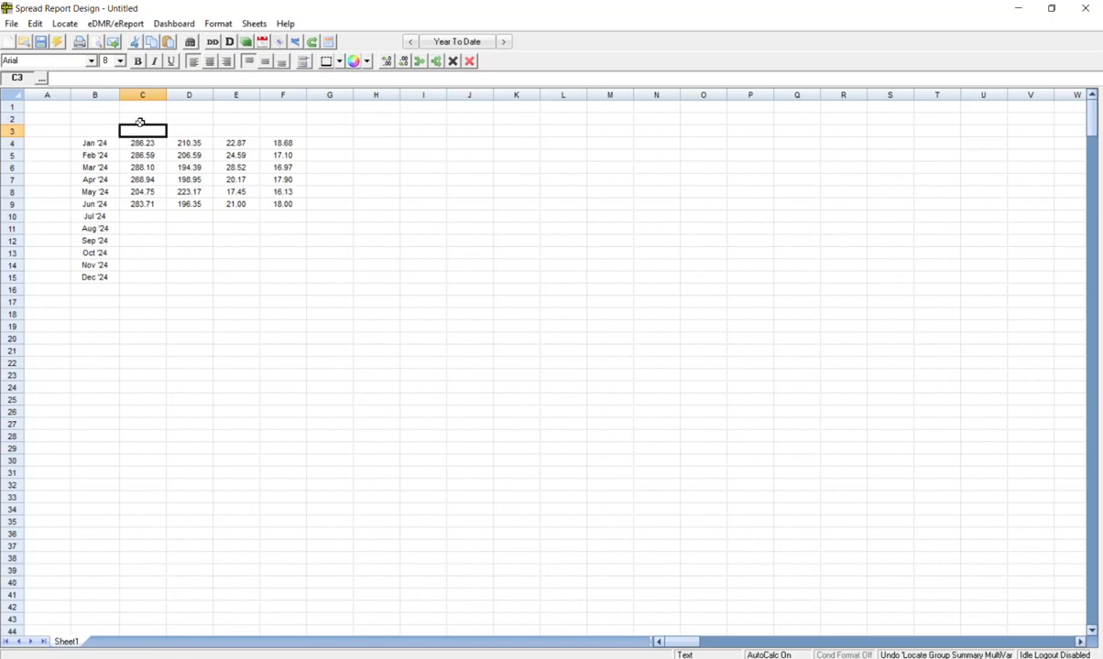
pyautogui.write('In')
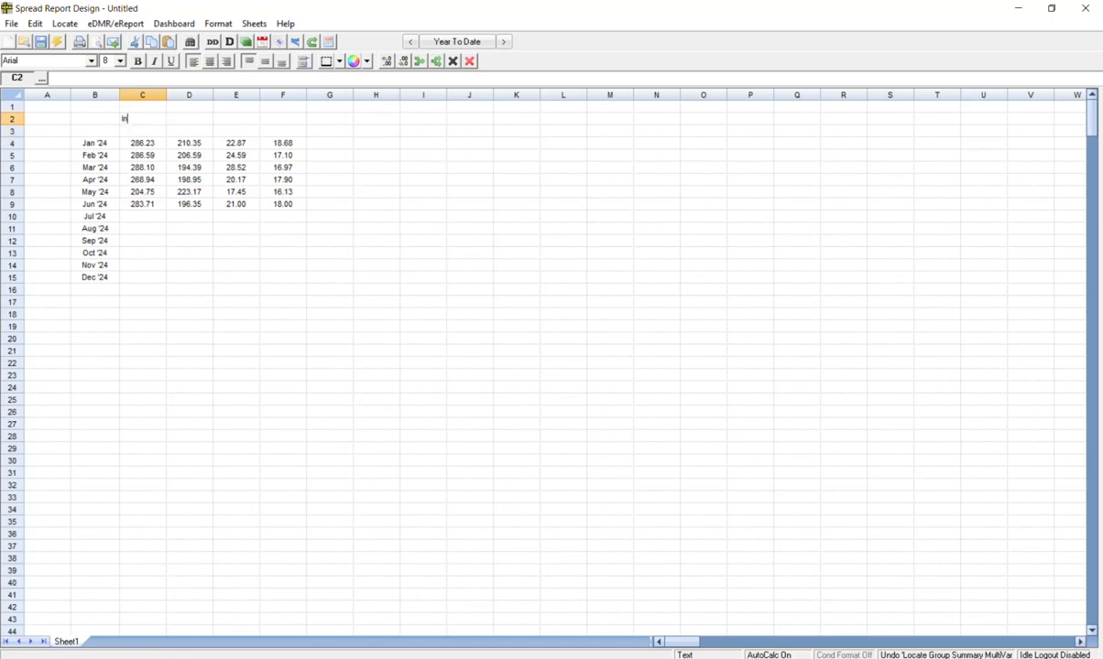
pyautogui.write('fluent')
pyautogui.press('Tab')
pyautogui.press('Down')
pyautogui.press('Left')
pyautogui.write('BID')
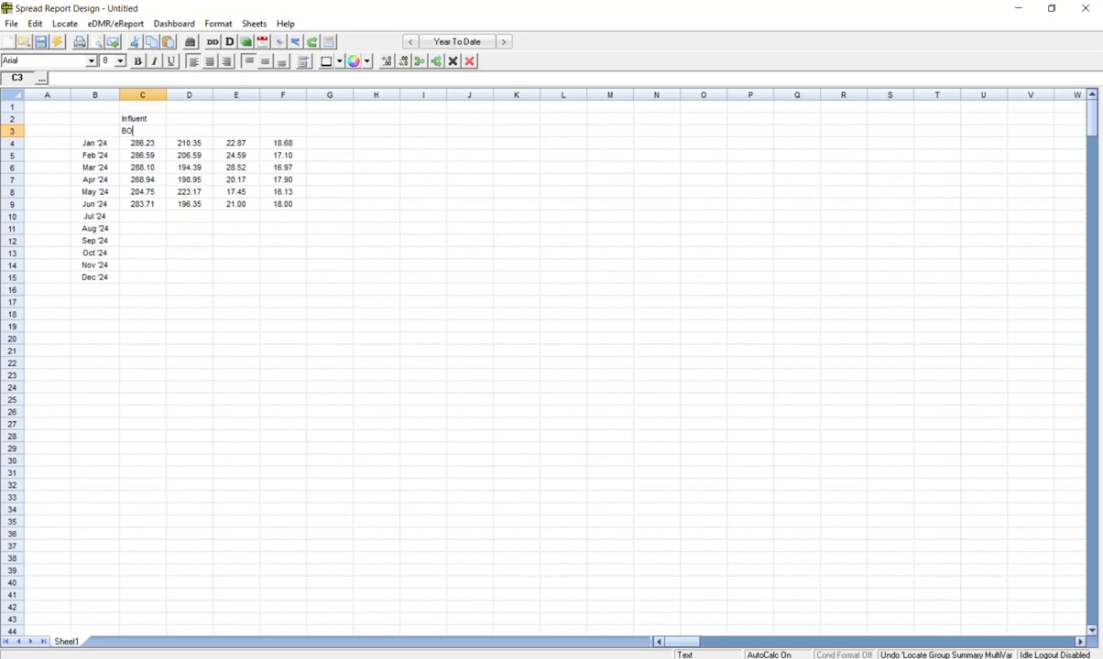
pyautogui.write('D')
pyautogui.press('Tab')
pyautogui.write('TSS')
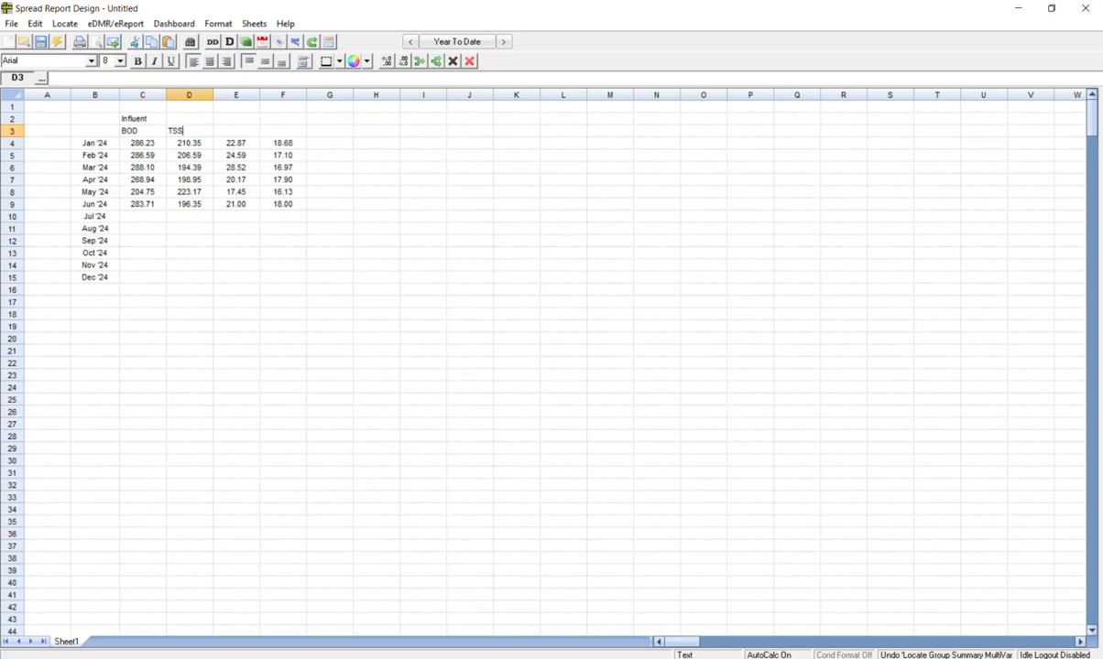
# - Enter the heading Effluent in E2 and copy the BOD and TSS labels to E3 and F3
pyautogui.click(222, 119)
pyautogui.write('Effluent')
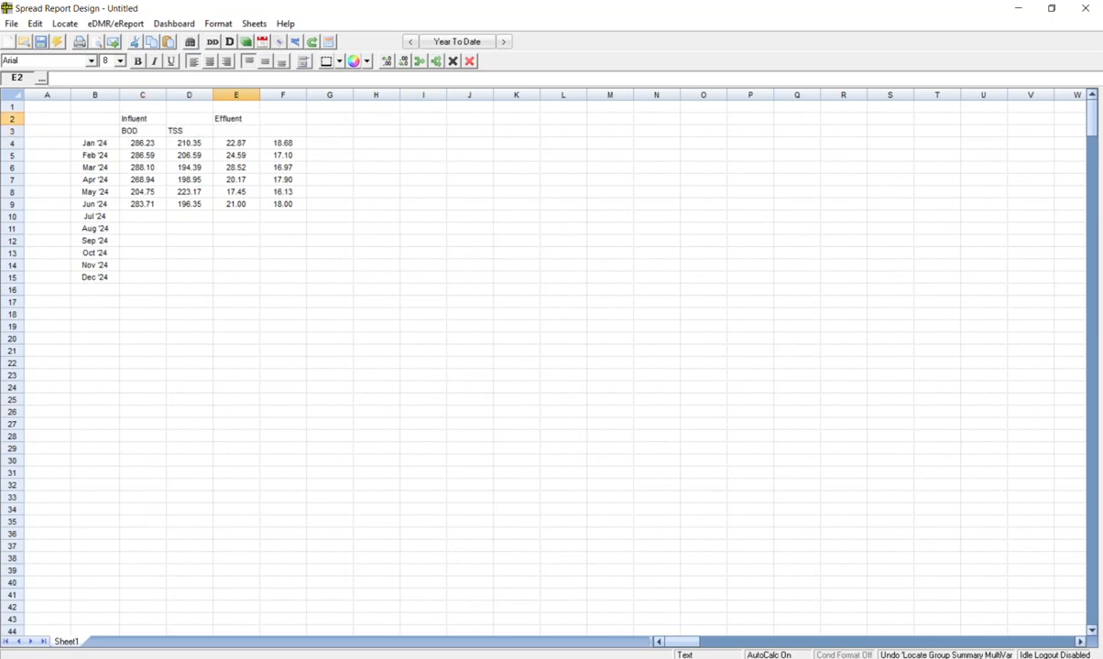
pyautogui.moveTo(137, 130); pyautogui.dragTo(172, 131)
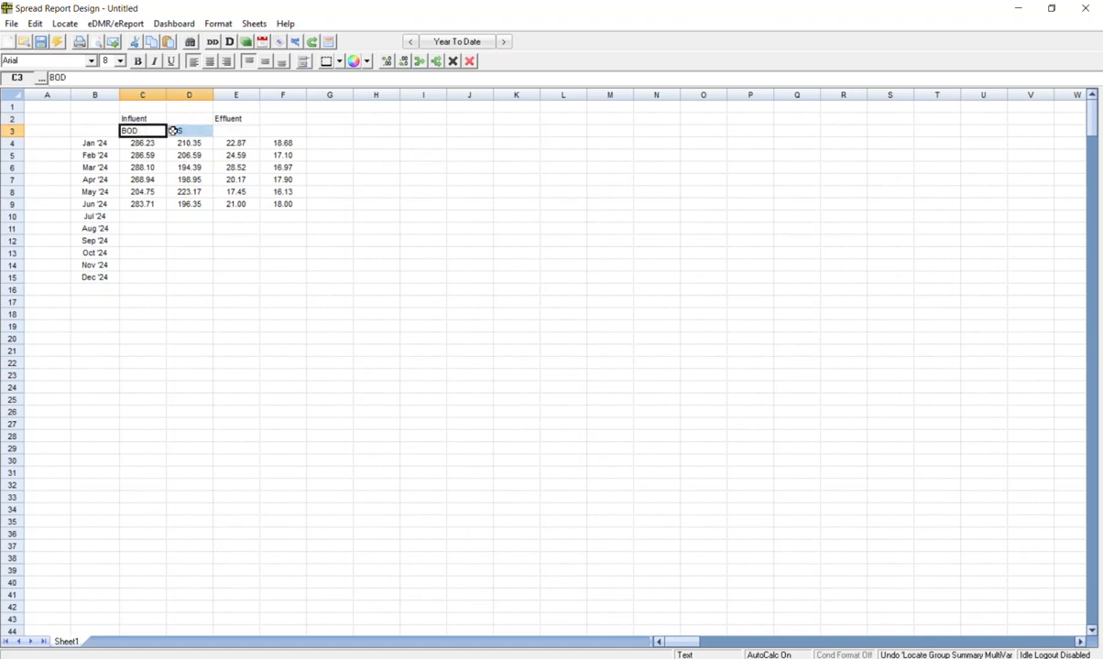
pyautogui.hotkey('ctrl', 'c')
pyautogui.click(231, 131)
pyautogui.hotkey('ctrl', 'v')
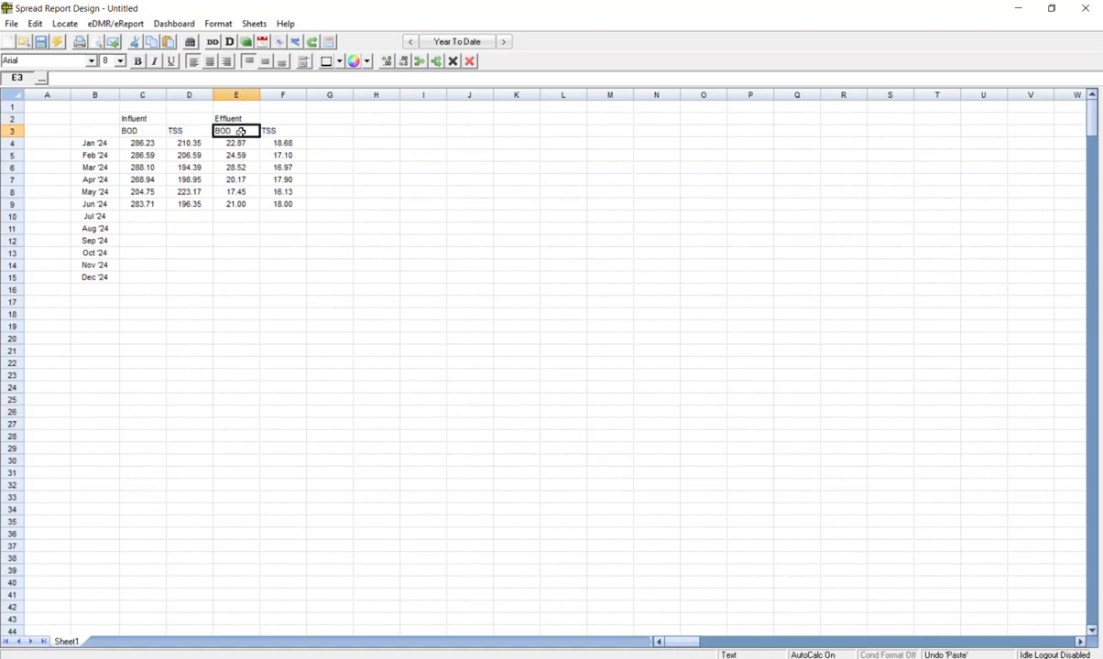
# - Format the block B2:F15 as a table in the Shaded Red style with 2 header lines
pyautogui.click(189, 202)
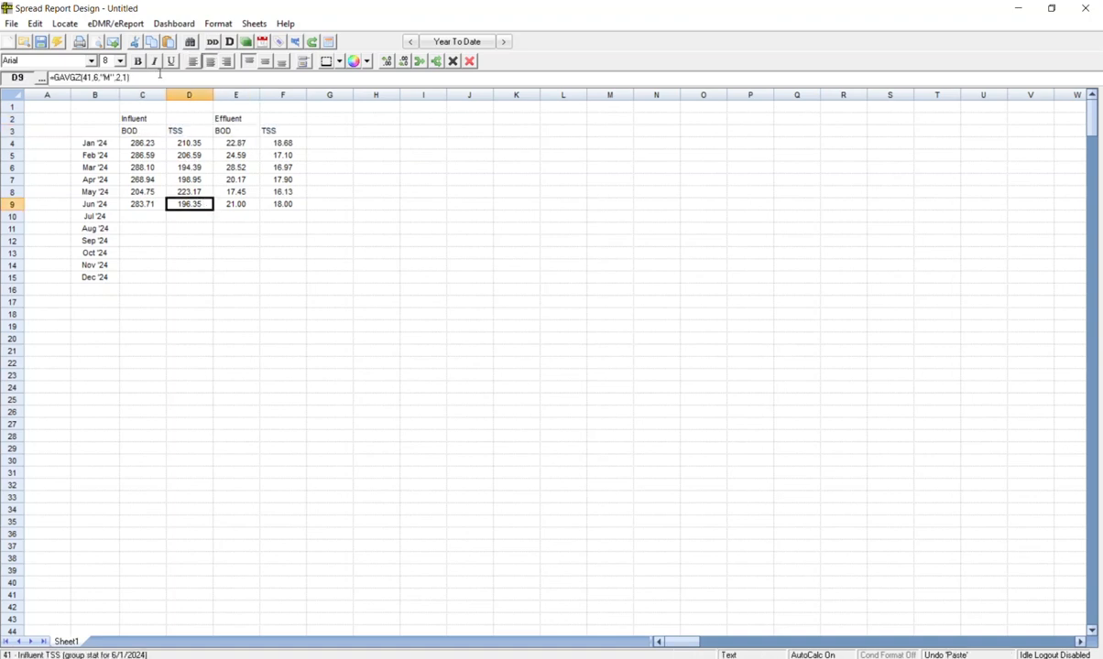
pyautogui.moveTo(94, 119); pyautogui.dragTo(299, 275)
pyautogui.click(218, 23)
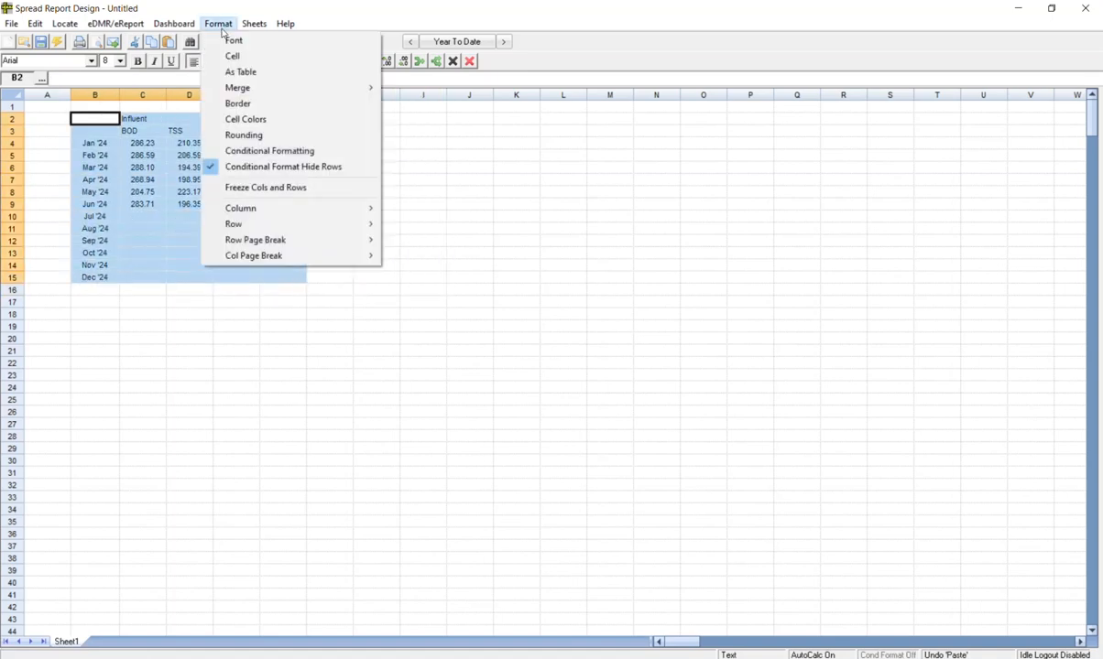
pyautogui.click(240, 72)
pyautogui.click(566, 255)
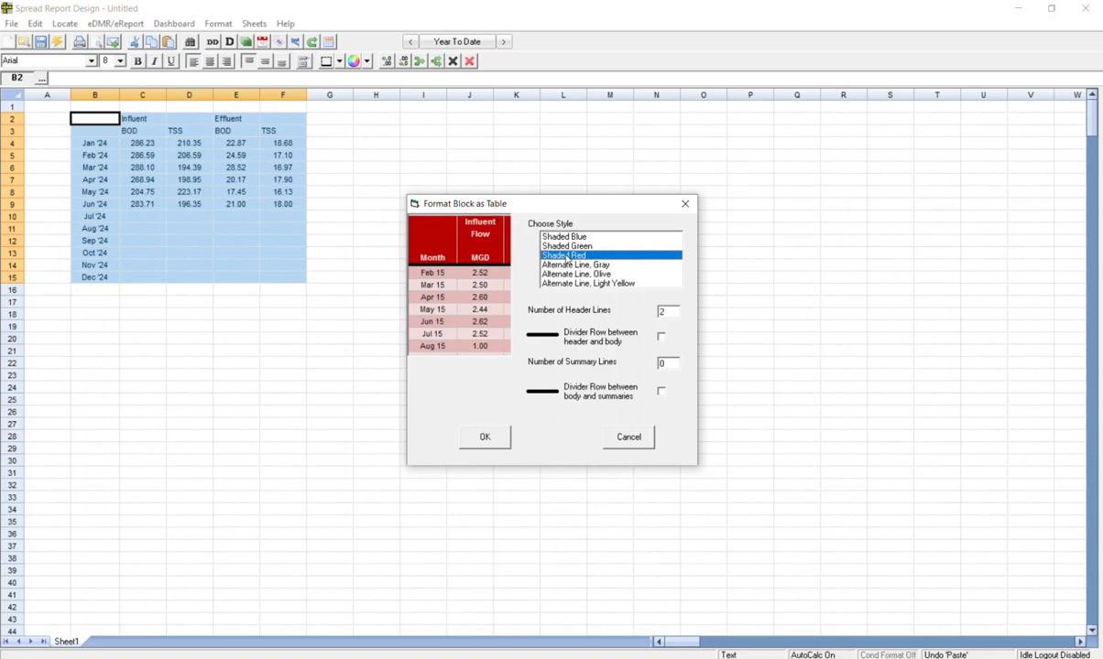
pyautogui.click(483, 437)
pyautogui.click(171, 351)
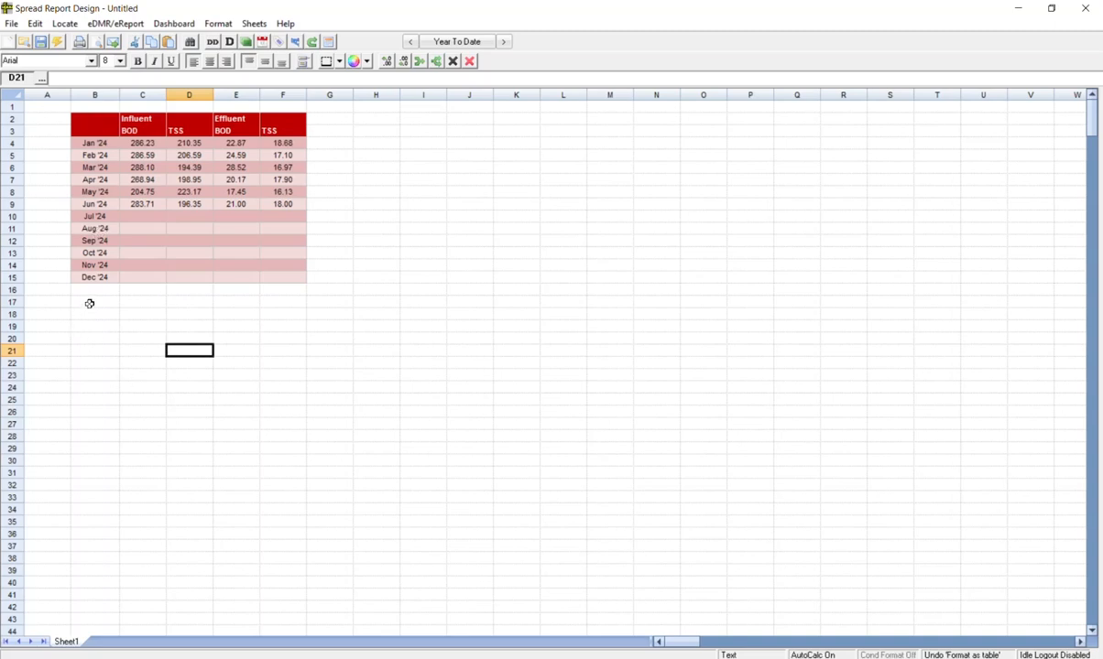
# - Merge the block B17:K34 below the table into a single cell
pyautogui.moveTo(90, 303); pyautogui.dragTo(471, 440)
pyautogui.click(488, 460)
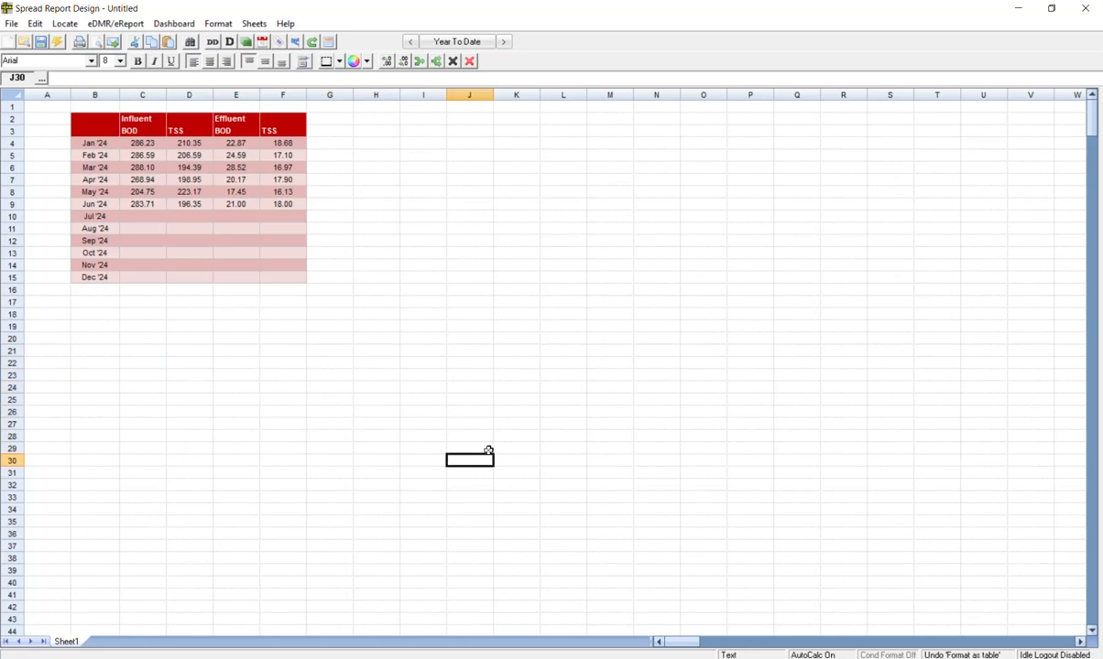
pyautogui.moveTo(90, 302); pyautogui.dragTo(494, 509)
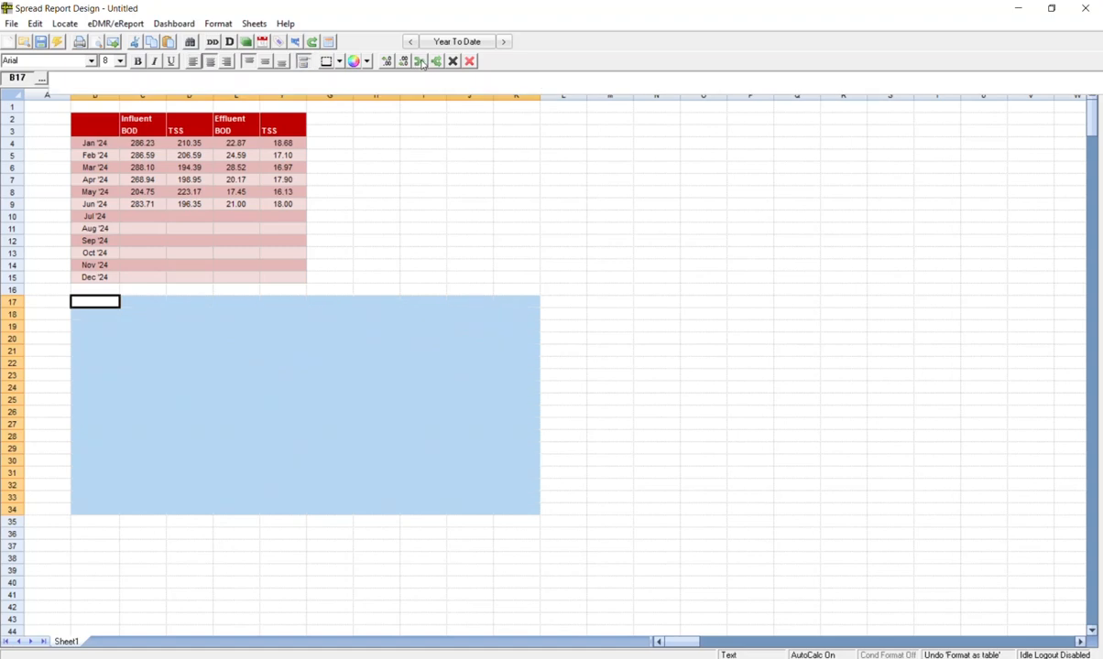
pyautogui.click(46, 290)
pyautogui.moveTo(86, 303); pyautogui.dragTo(79, 290)
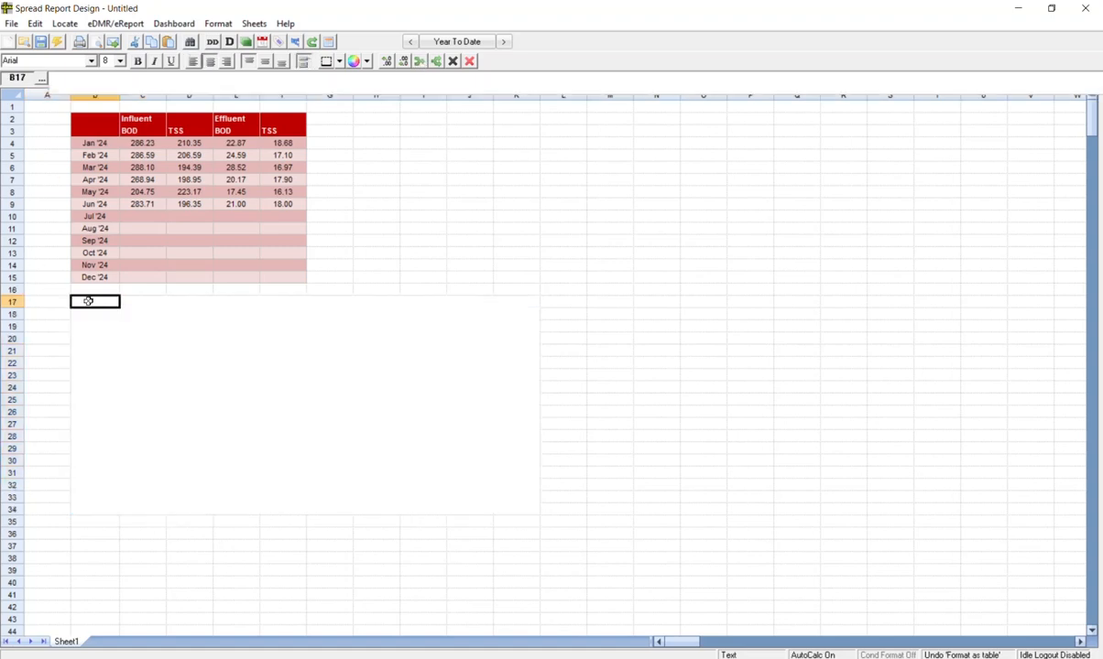
# - Locate the saved line graph Inf/ Eff BOD TSS in the merged cell at B17, using 1 Report Dates in ascending order
pyautogui.click(76, 298)
pyautogui.click(64, 23)
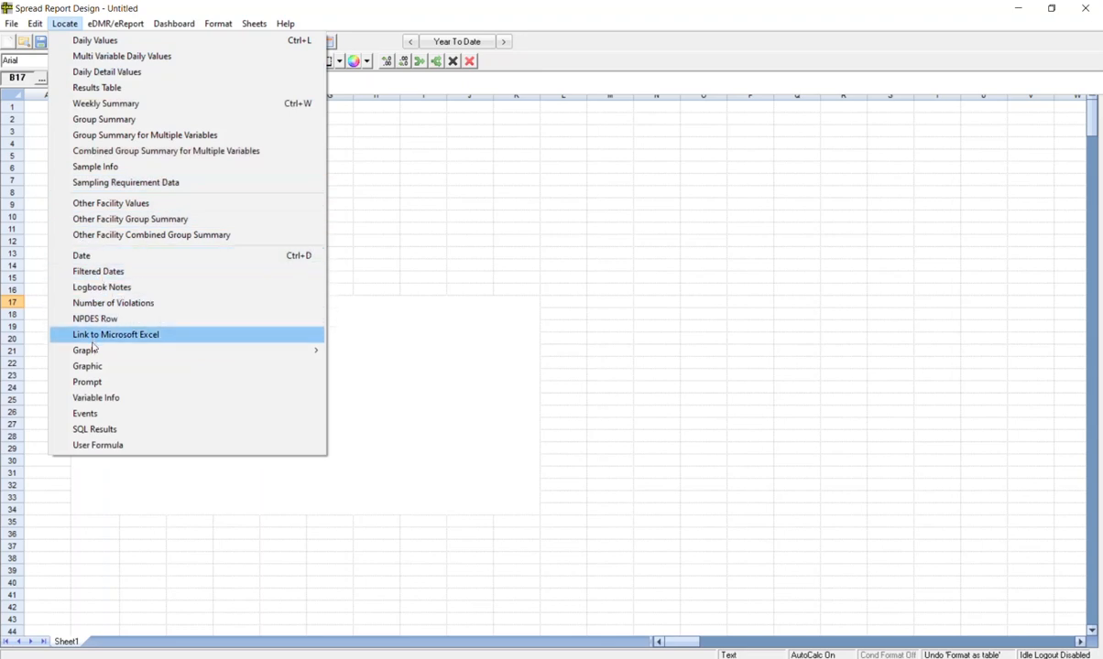
pyautogui.moveTo(94, 352)
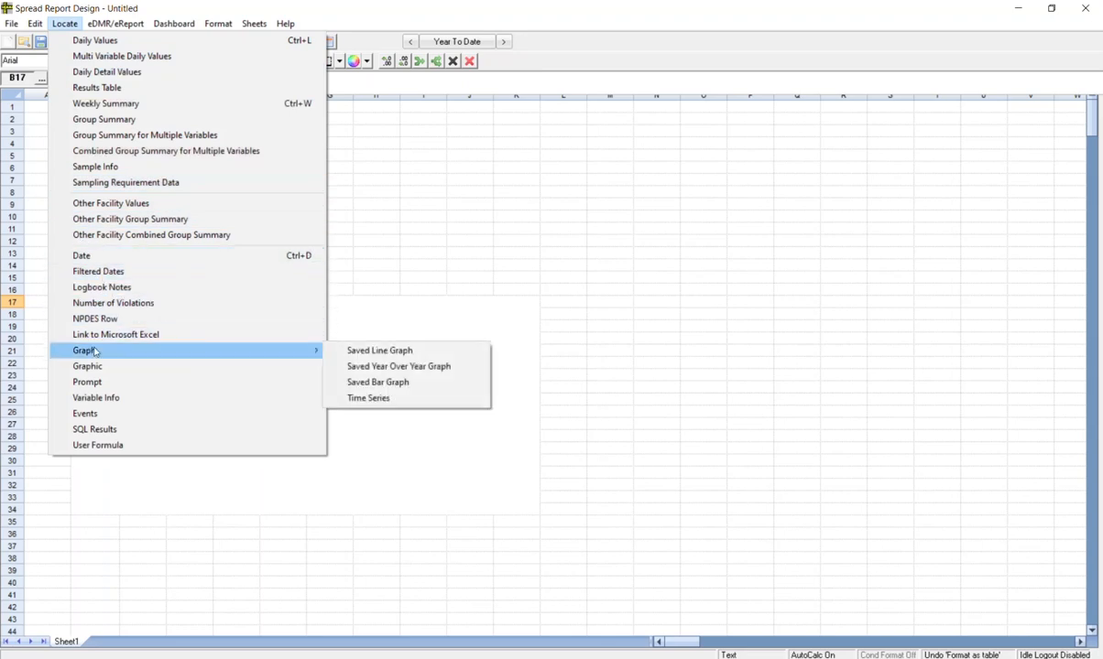
pyautogui.click(376, 352)
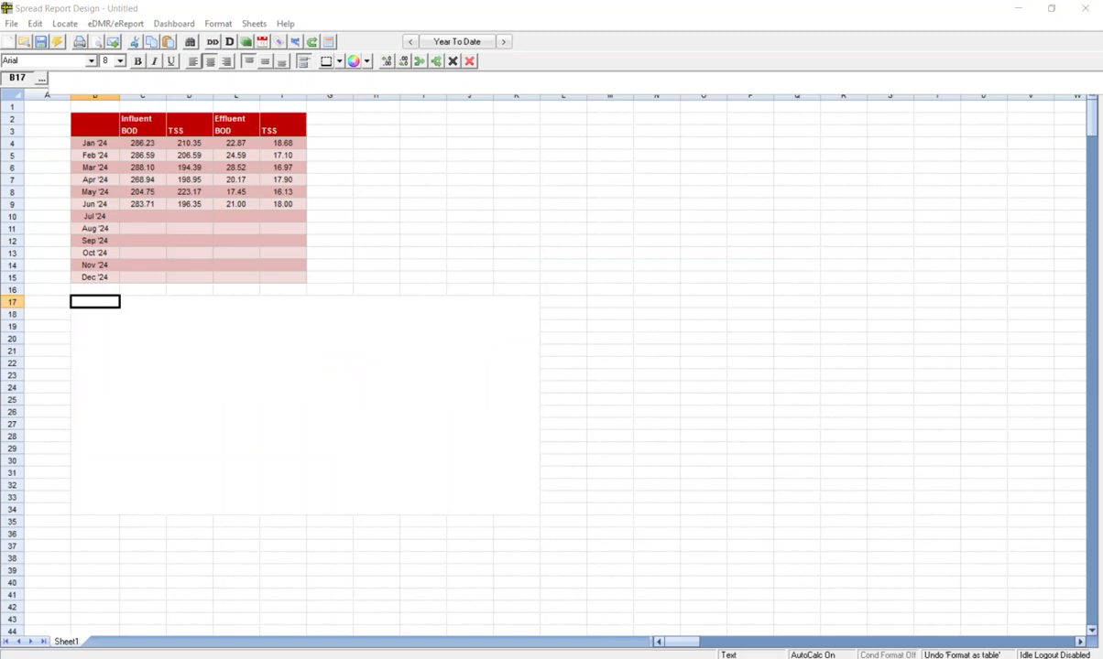
pyautogui.moveTo(971, 0); pyautogui.dragTo(694, 173)
pyautogui.click(749, 202)
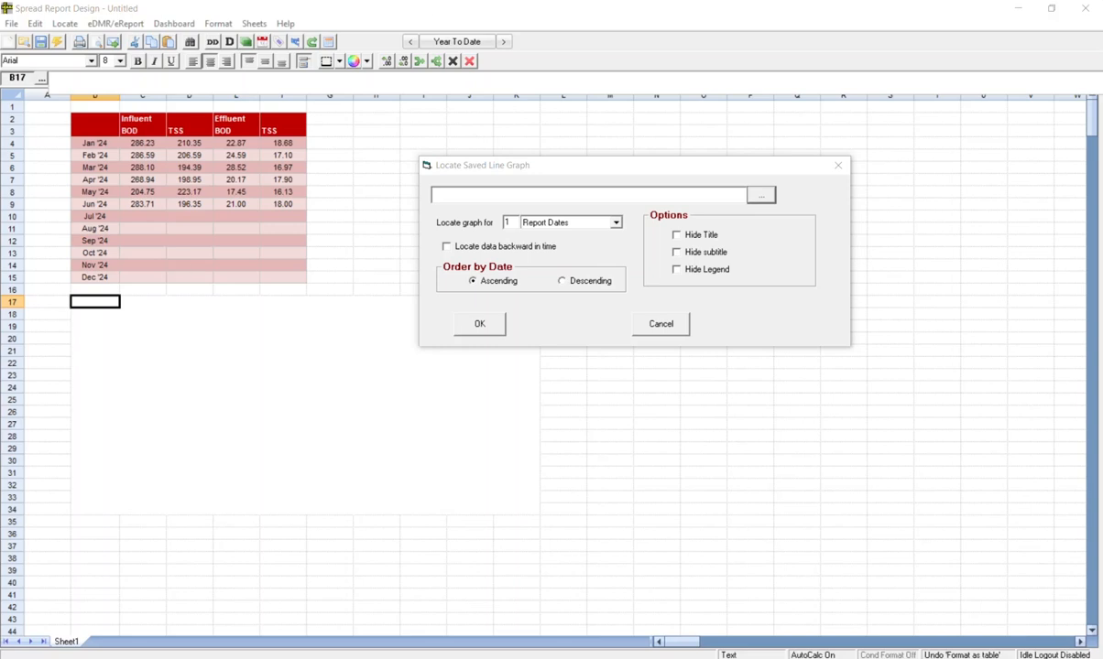
pyautogui.moveTo(1073, 0); pyautogui.dragTo(640, 356)
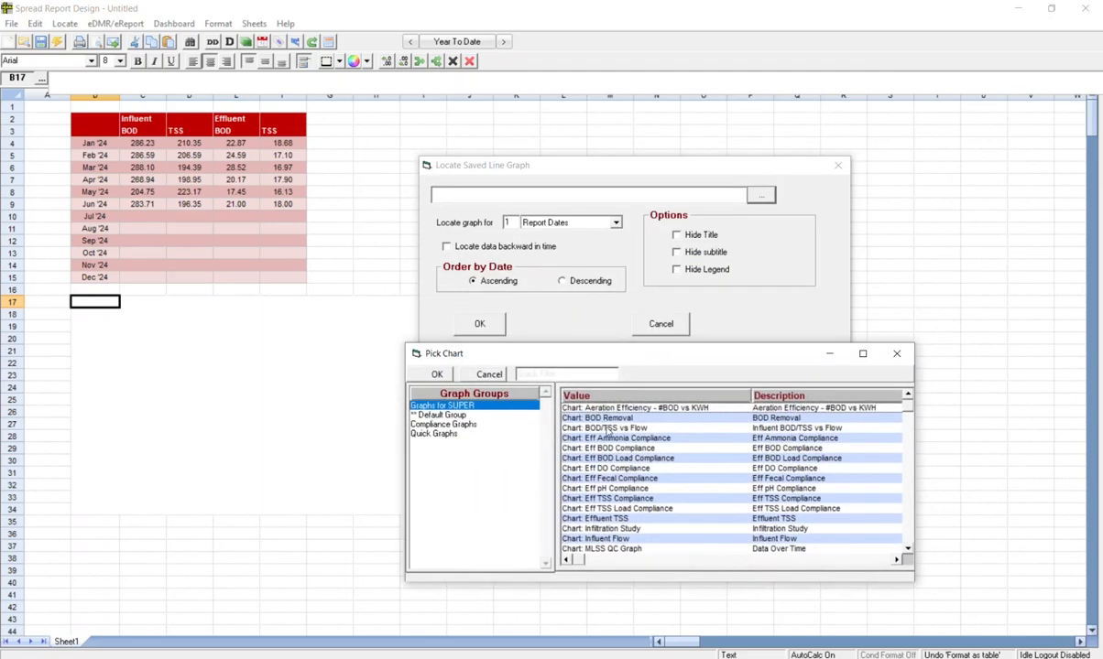
pyautogui.scroll(-2, 599, 525)
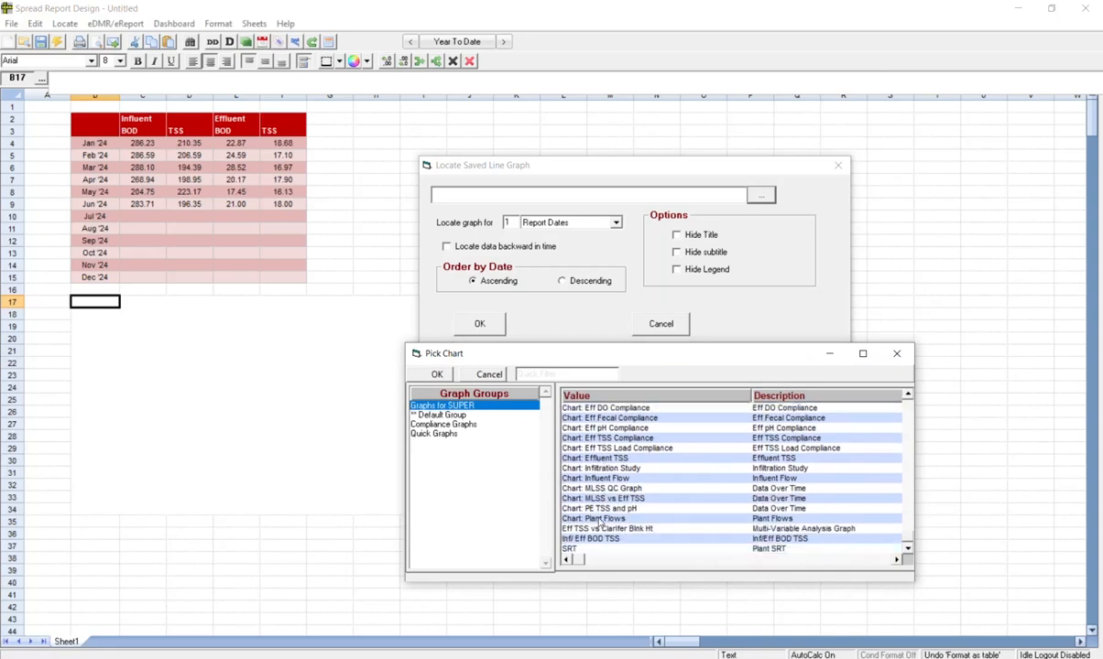
pyautogui.click(576, 540)
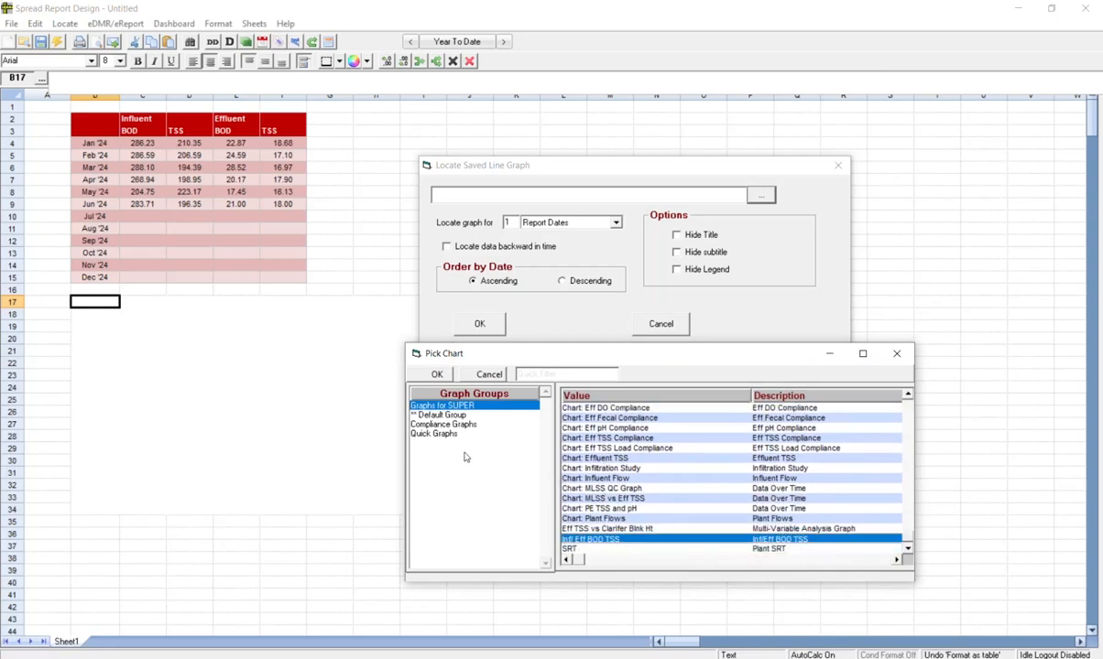
pyautogui.click(437, 373)
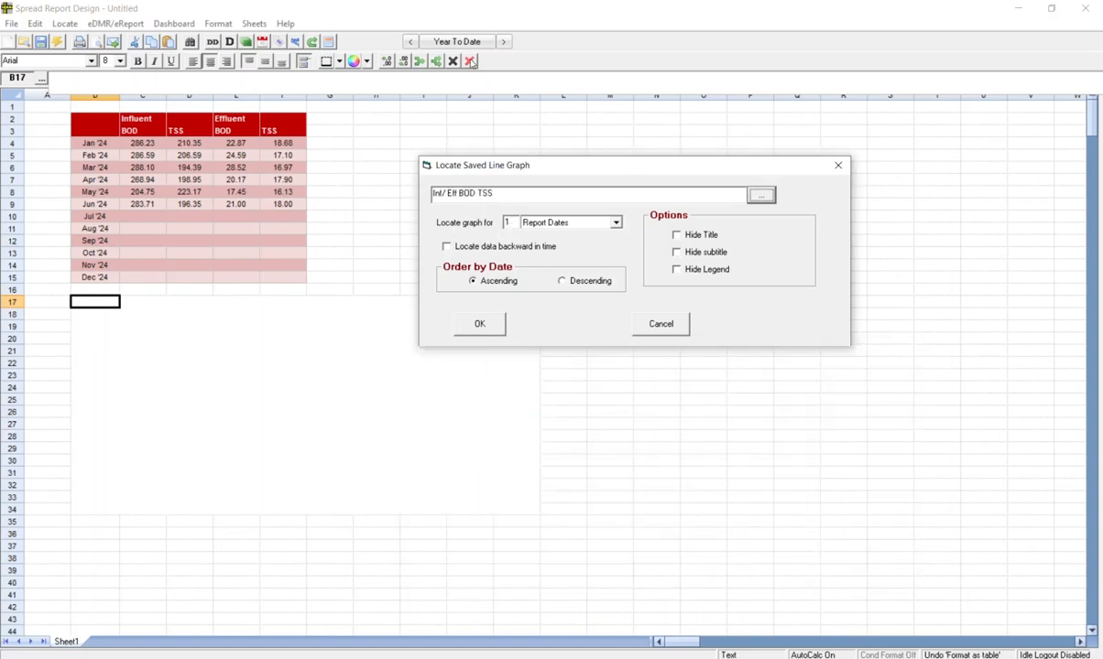
pyautogui.click(480, 325)
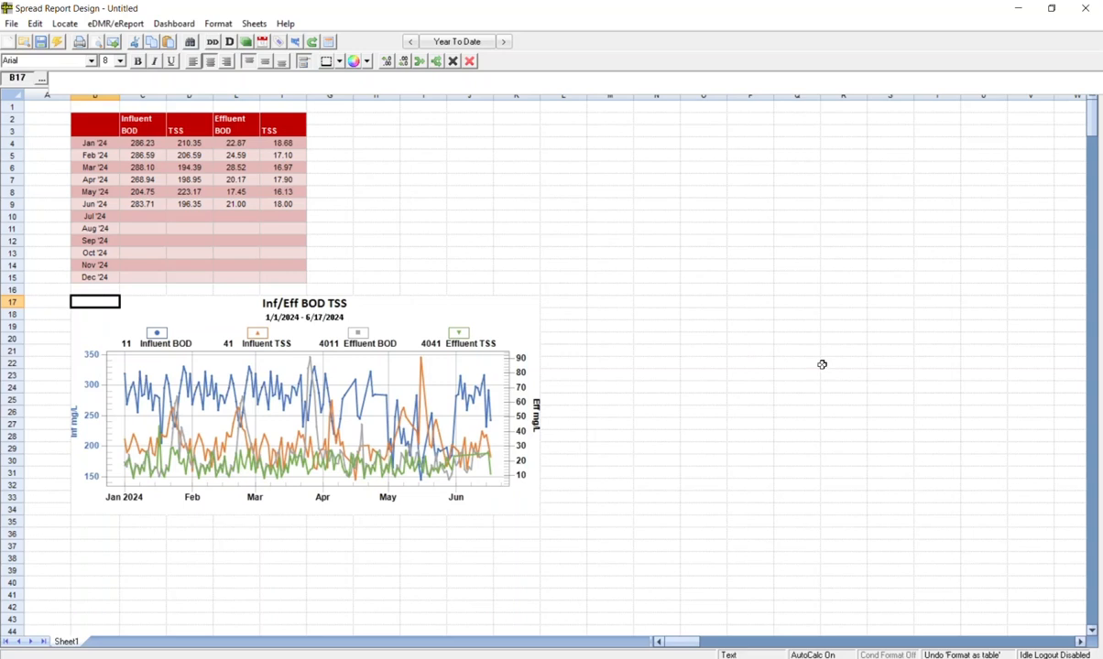
# - Save the report as BOD TSS Study in the ** Default Group report group
pyautogui.click(40, 42)
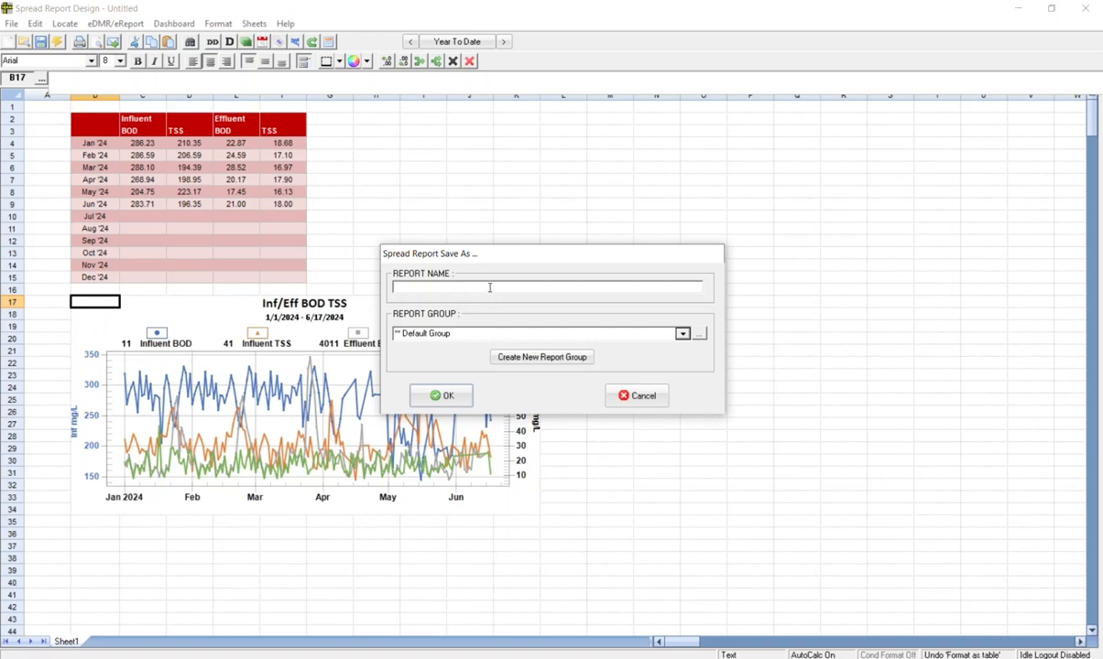
pyautogui.write('BOD')
pyautogui.click(483, 336)
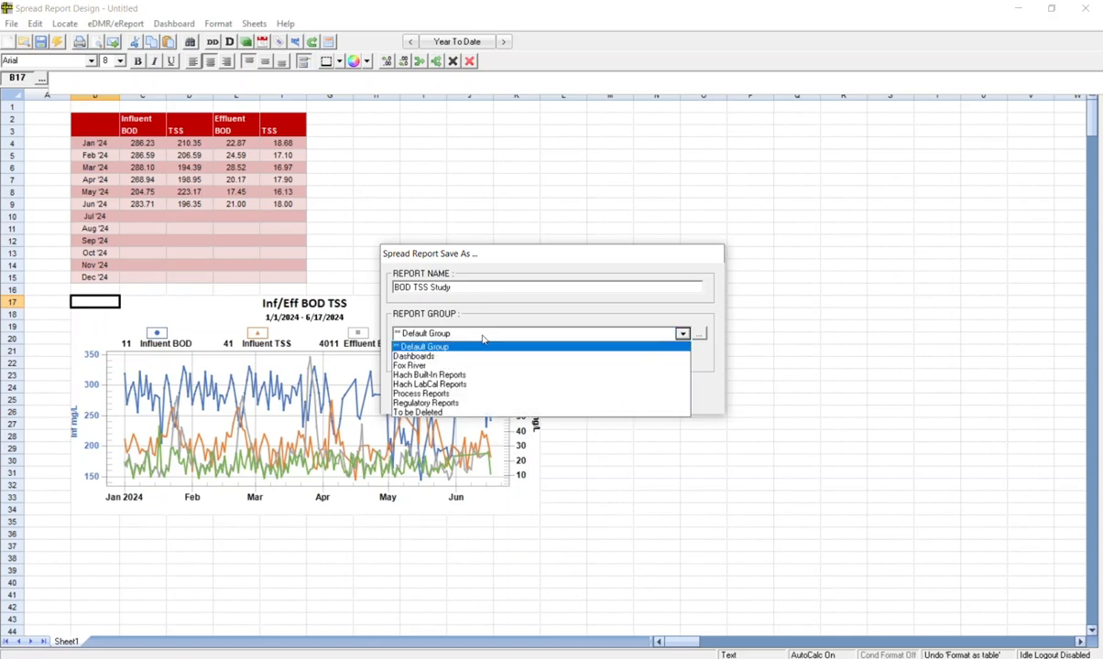
pyautogui.click(483, 340)
pyautogui.click(445, 395)
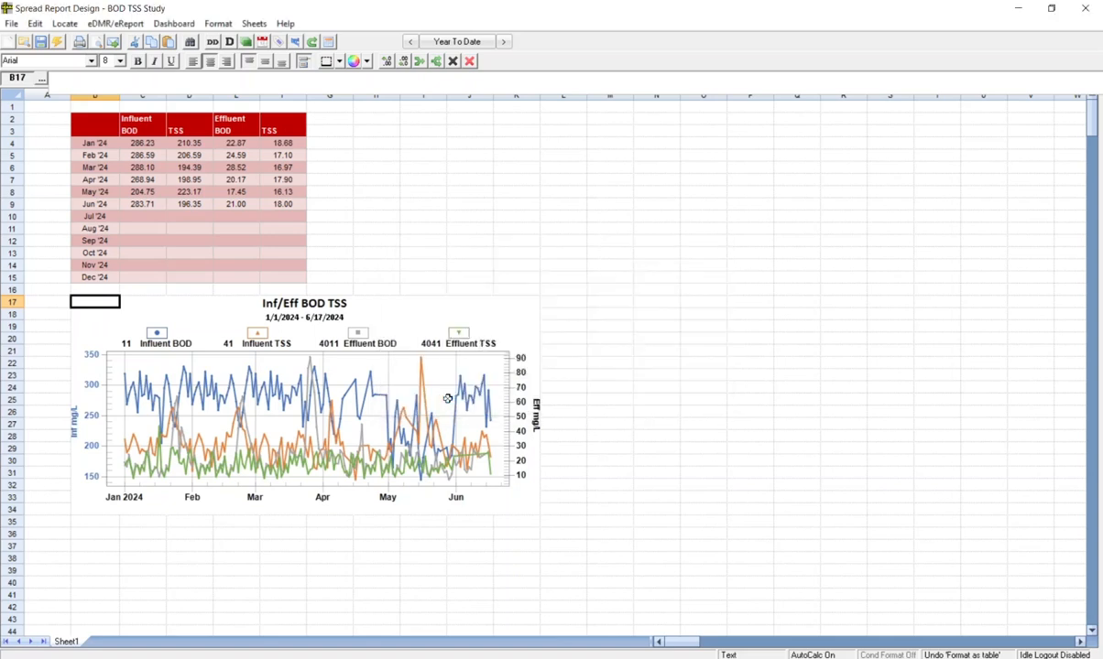
# - Switch the report's date range to the common date option Last Year
pyautogui.click(614, 263)
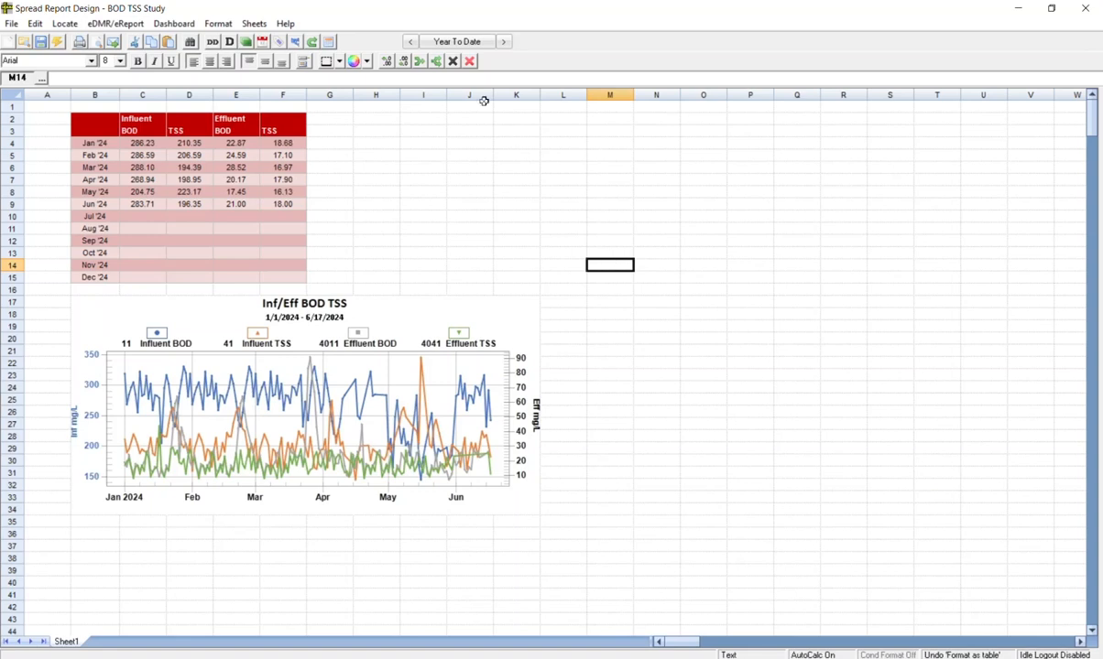
pyautogui.click(431, 43)
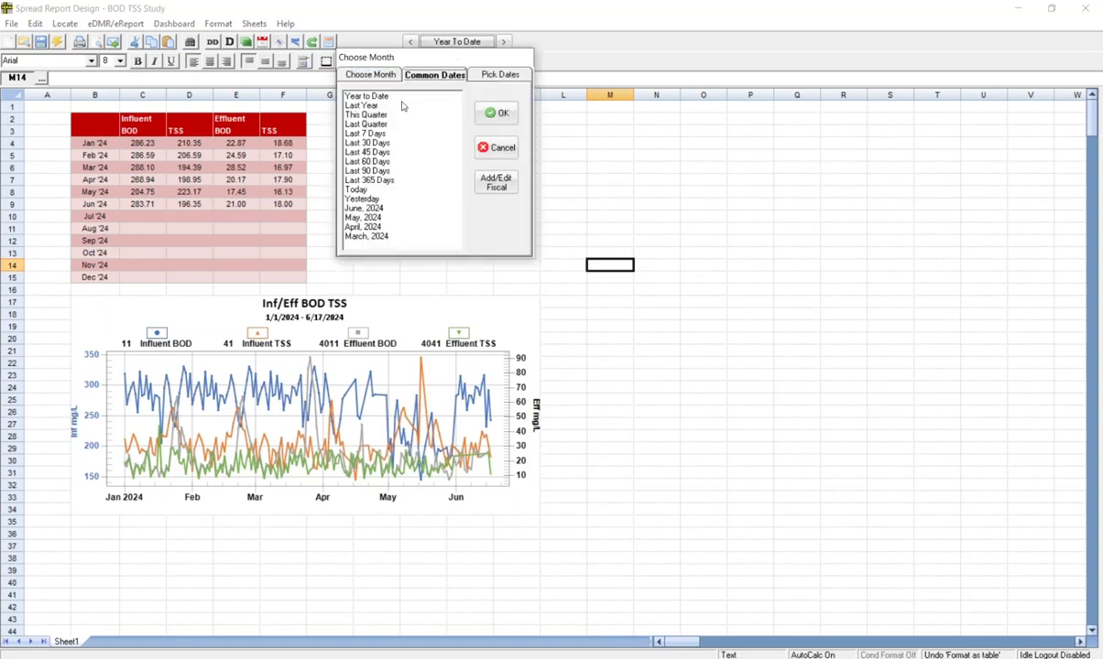
pyautogui.click(360, 106)
pyautogui.click(496, 114)
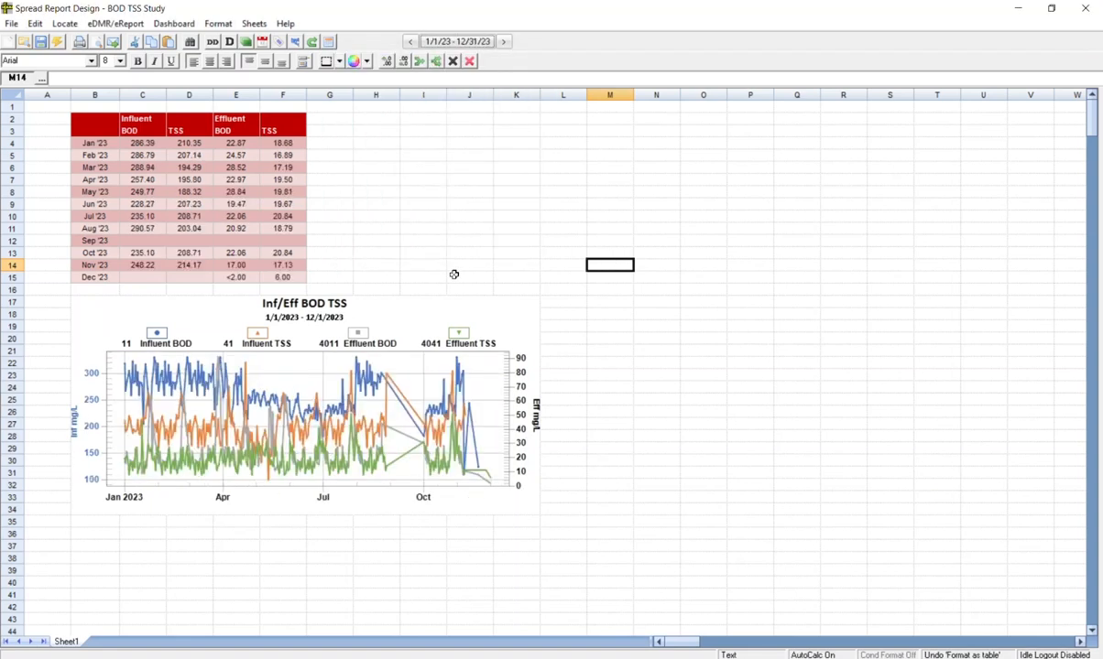